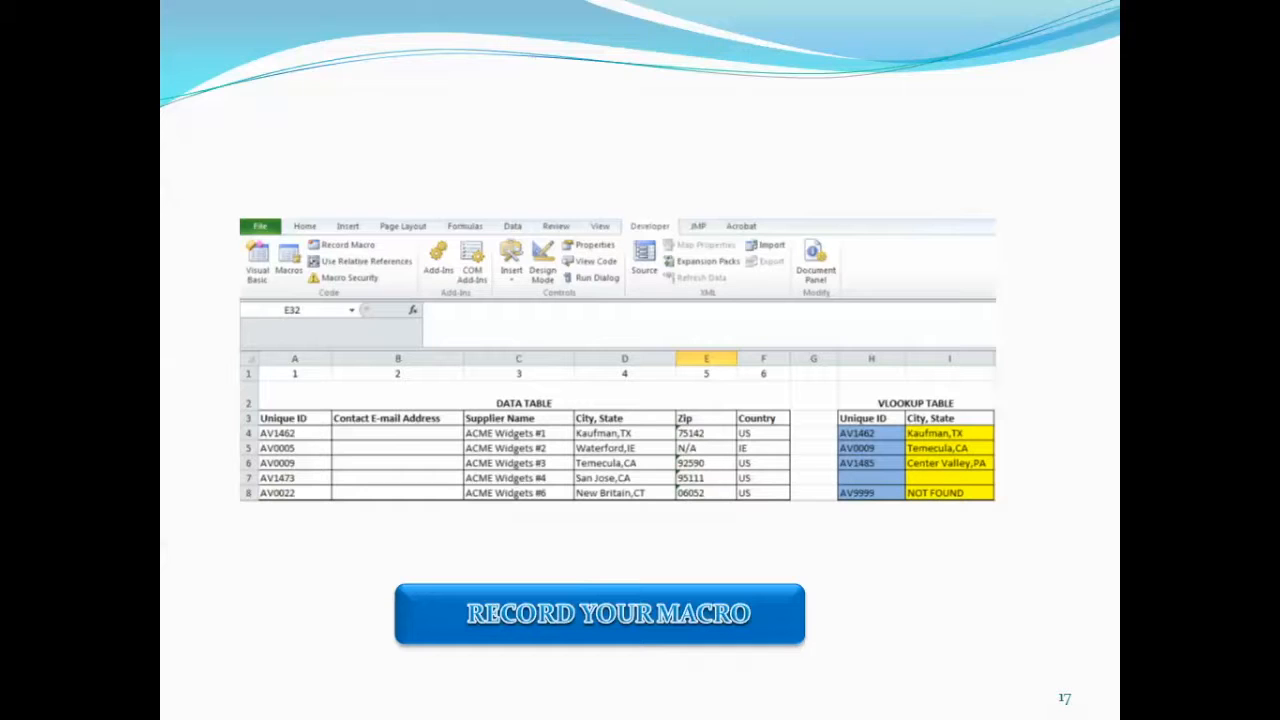
pyautogui.press('Right')
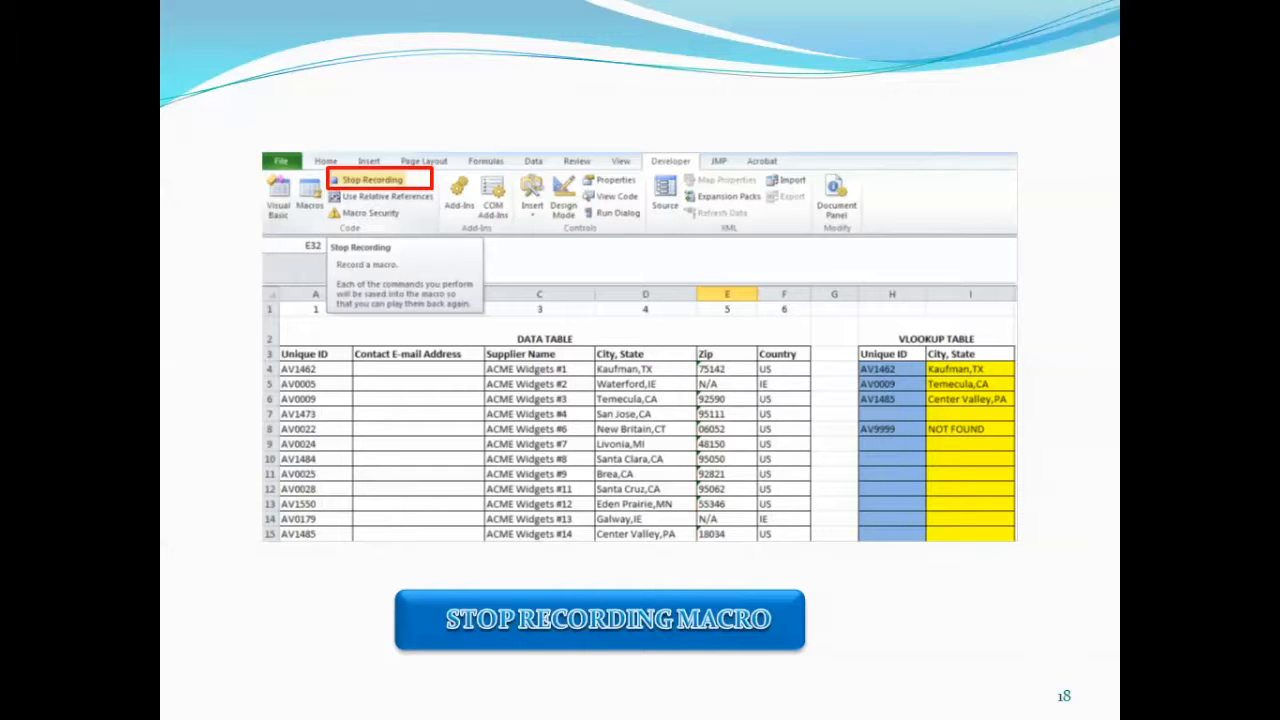
pyautogui.press('Right')
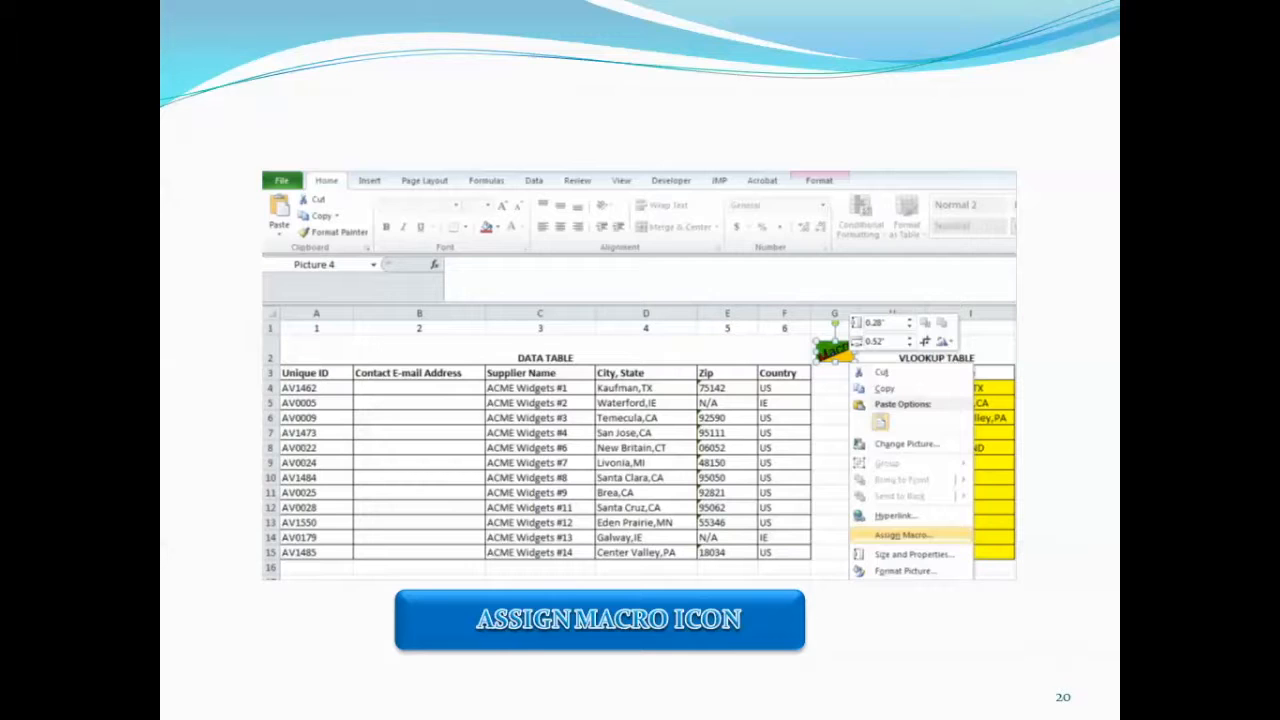
pyautogui.press('Right')
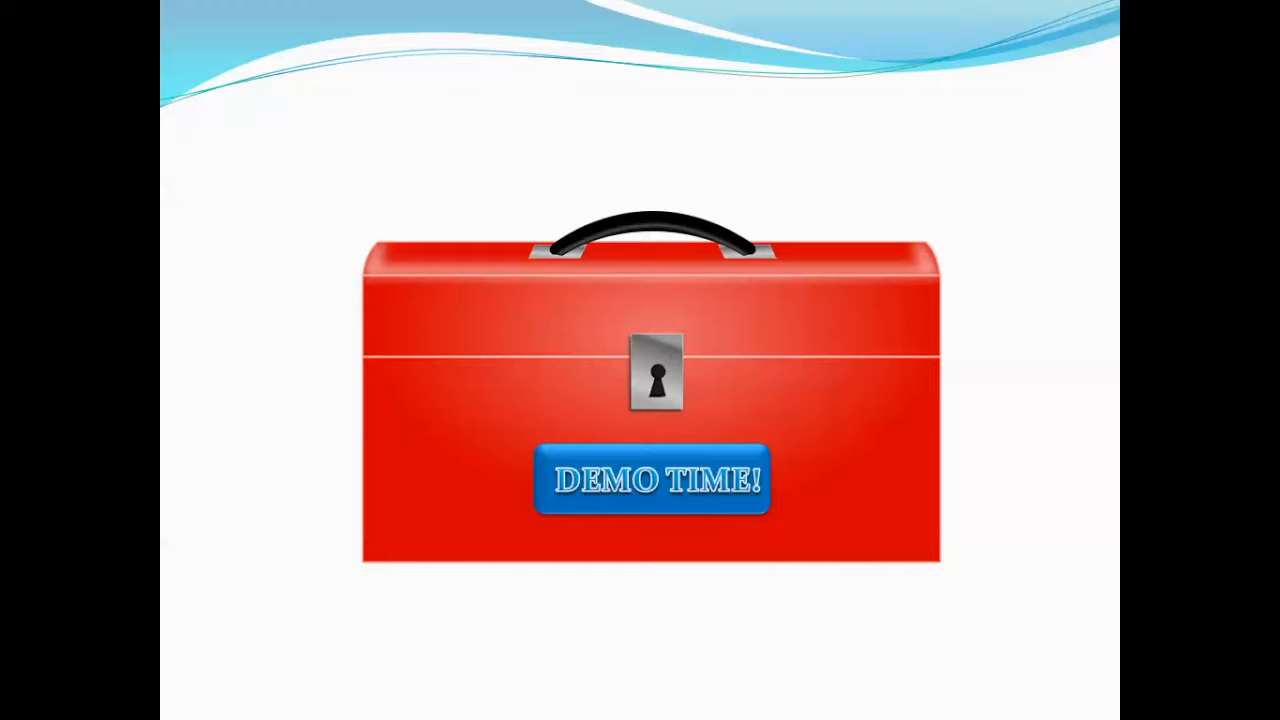
pyautogui.hotkey('alt', 'Tab')
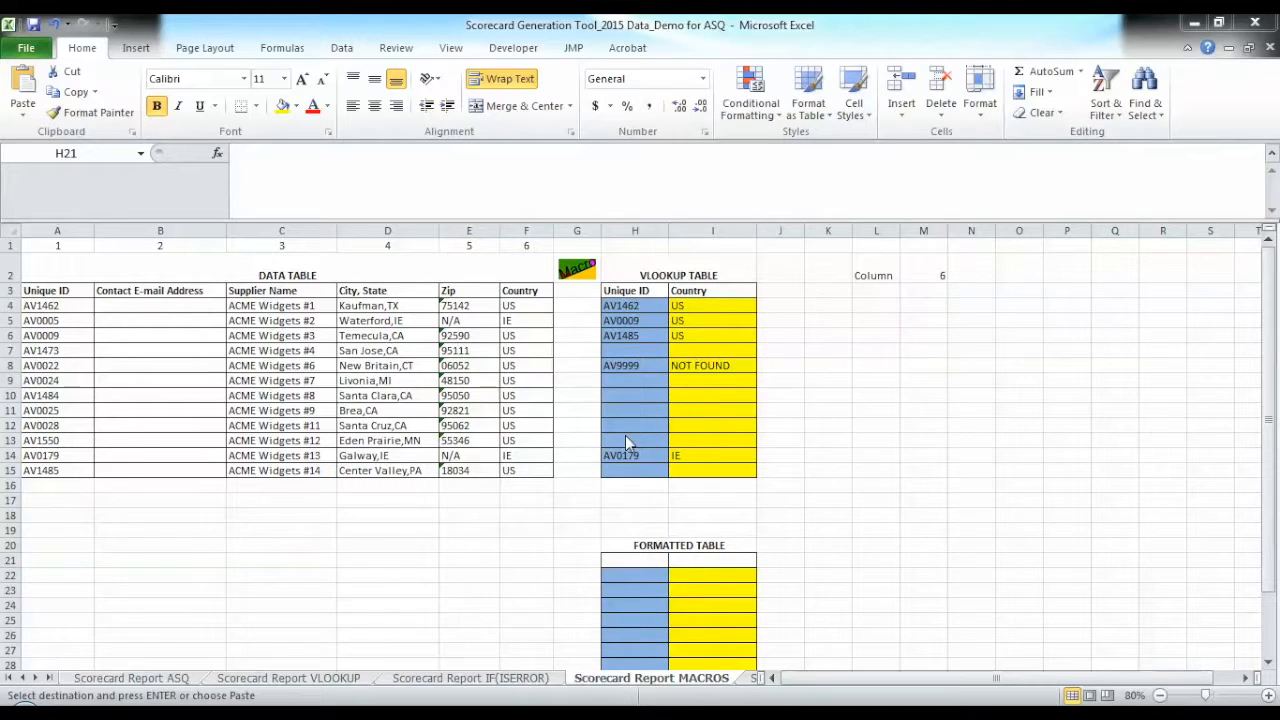
# Start recording a new macro named DEMO_ASQ, stored in this workbook.
pyautogui.click(693, 333)
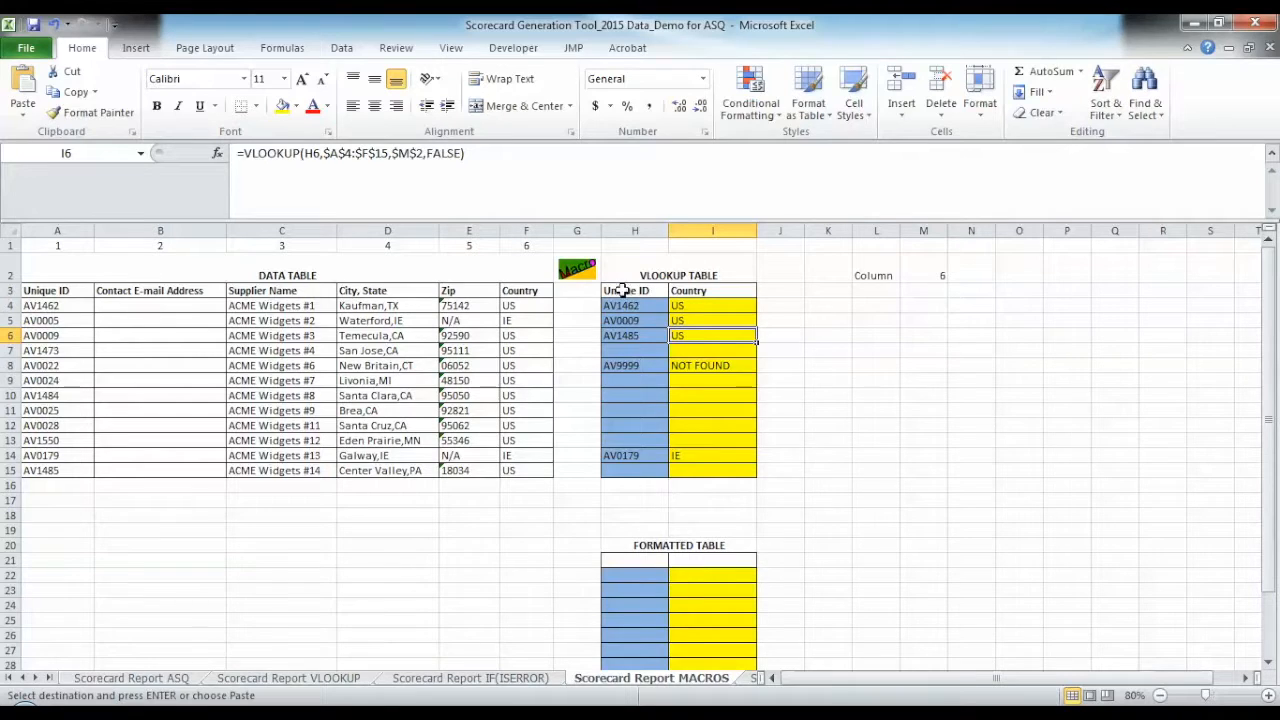
pyautogui.click(524, 50)
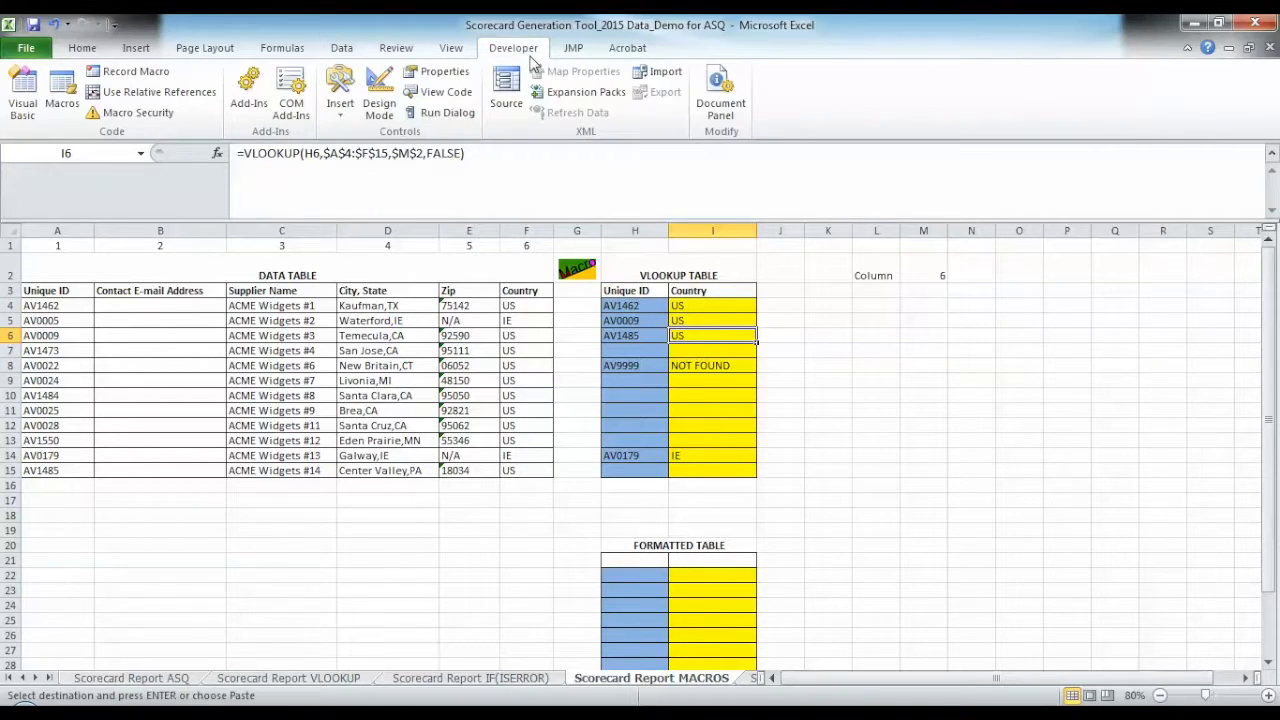
pyautogui.click(135, 72)
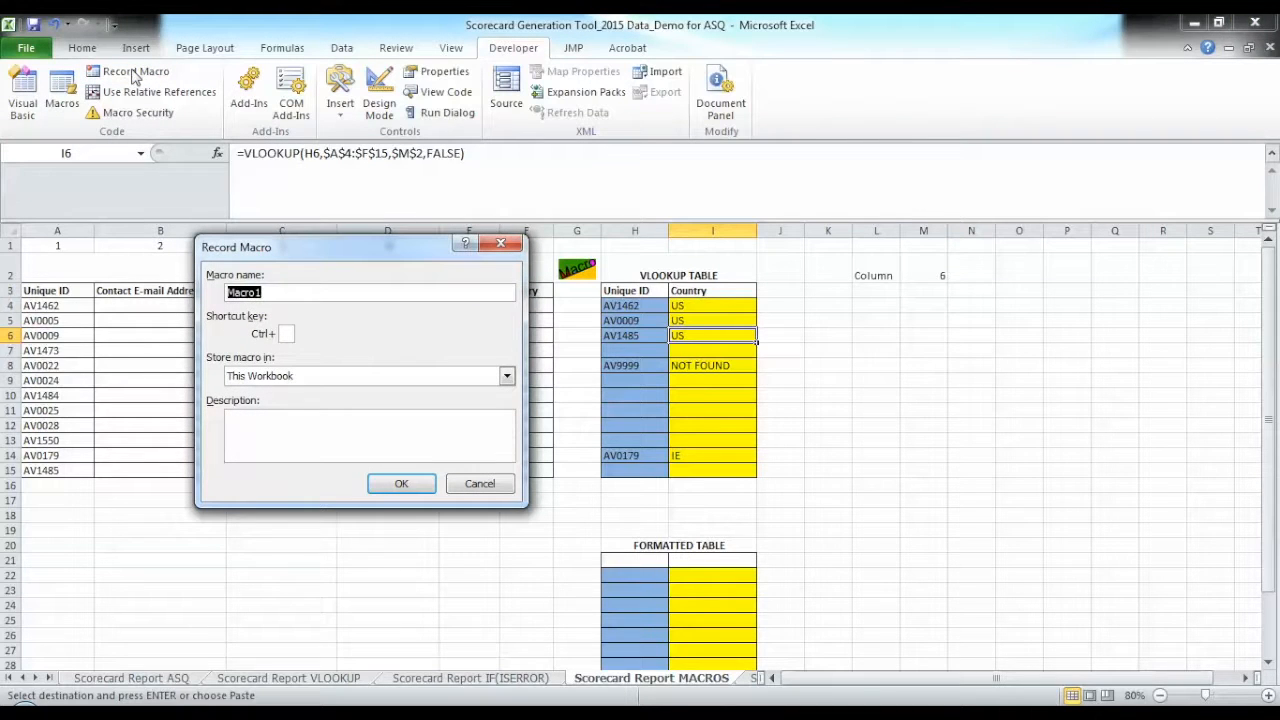
pyautogui.write('DEMO_ASQ')
pyautogui.click(401, 484)
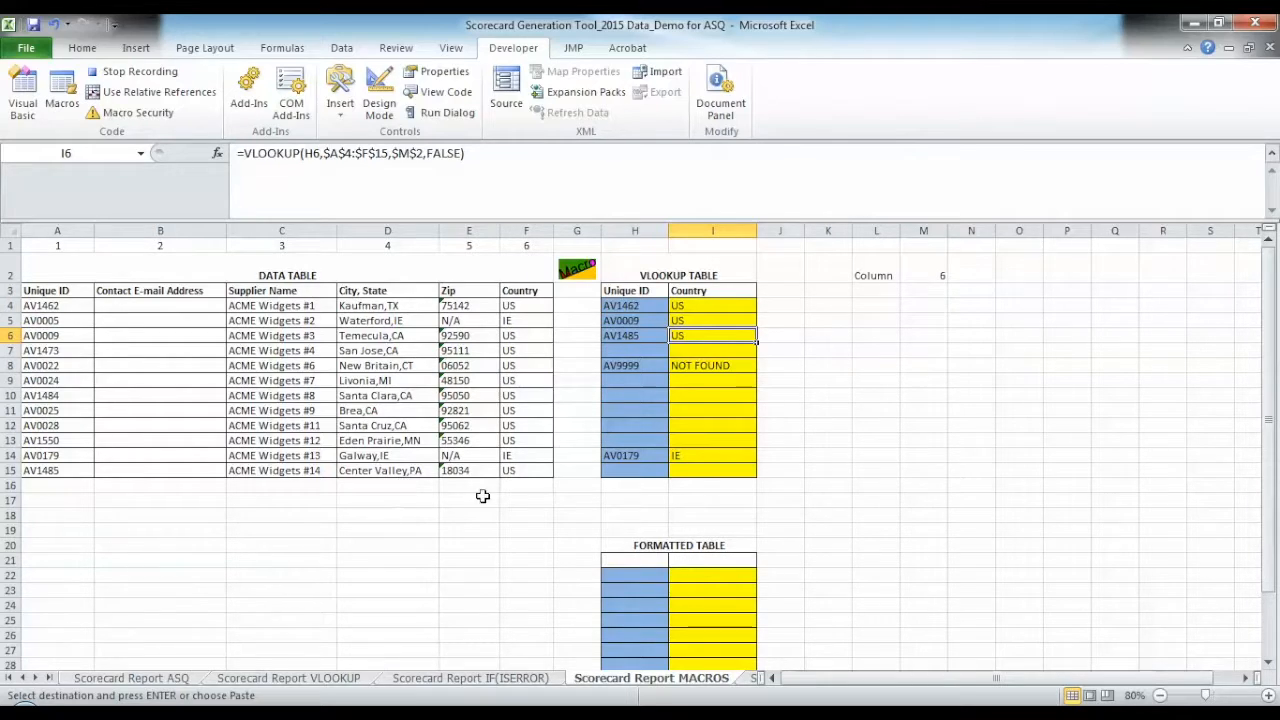
# Copy the VLOOKUP table with its headers (H3:I15) and paste only its values into the formatted table starting at H21.
pyautogui.moveTo(624, 290); pyautogui.dragTo(709, 466)
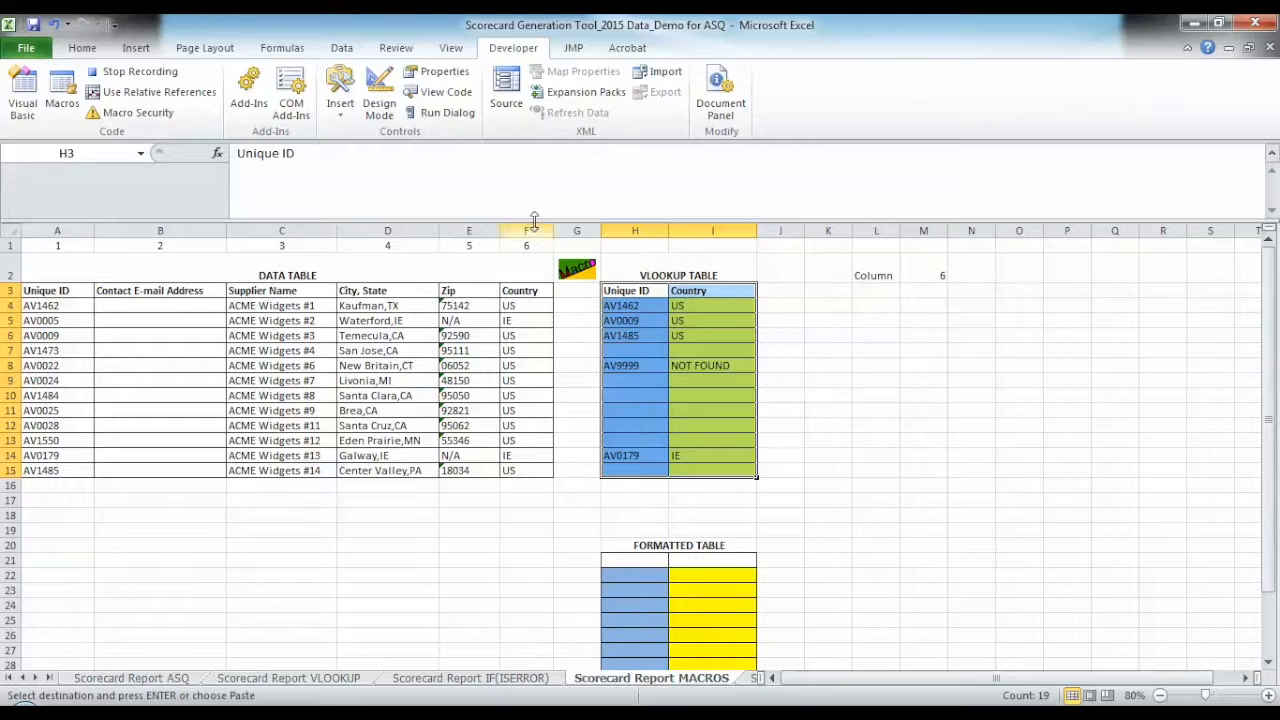
pyautogui.click(84, 47)
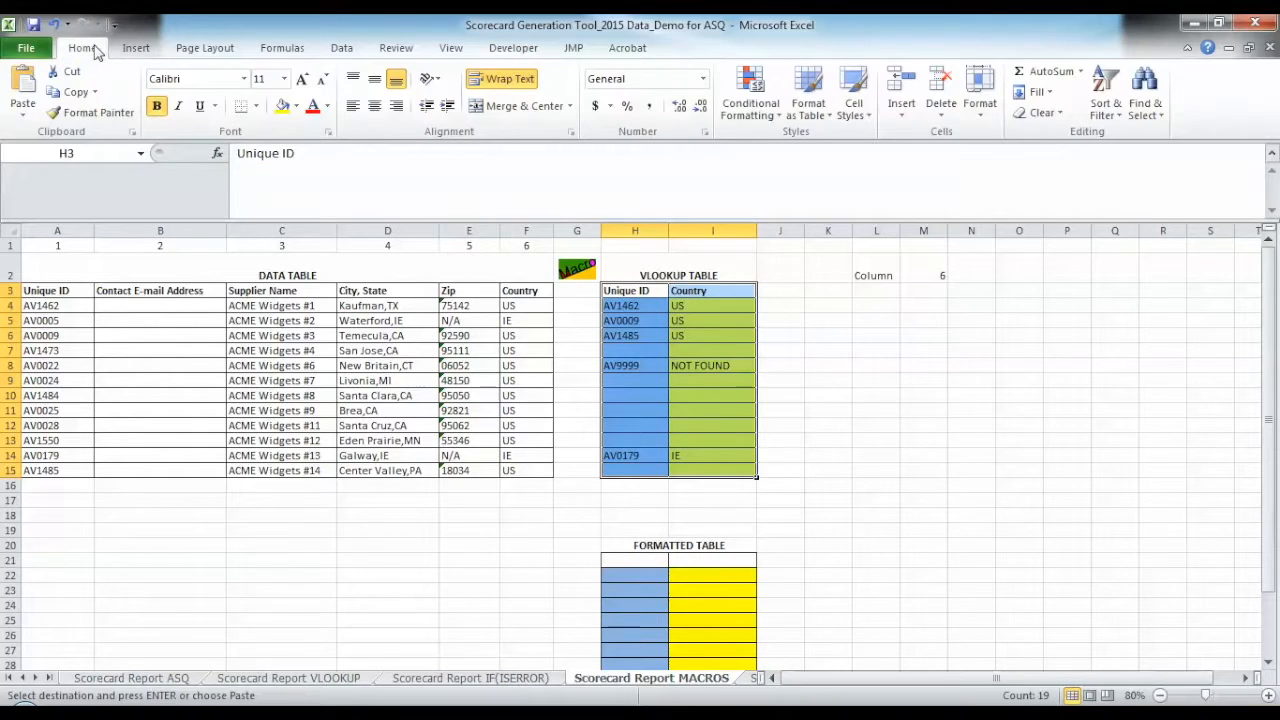
pyautogui.click(78, 93)
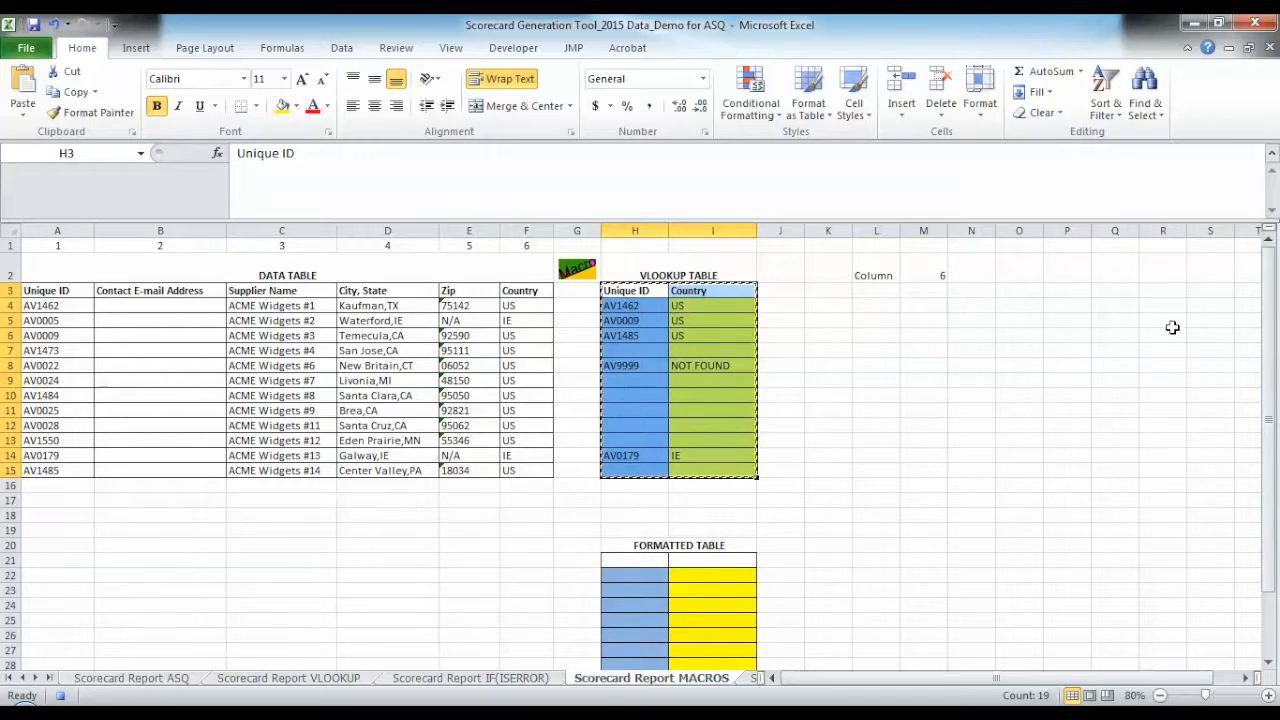
pyautogui.moveTo(1265, 345); pyautogui.dragTo(1265, 360)
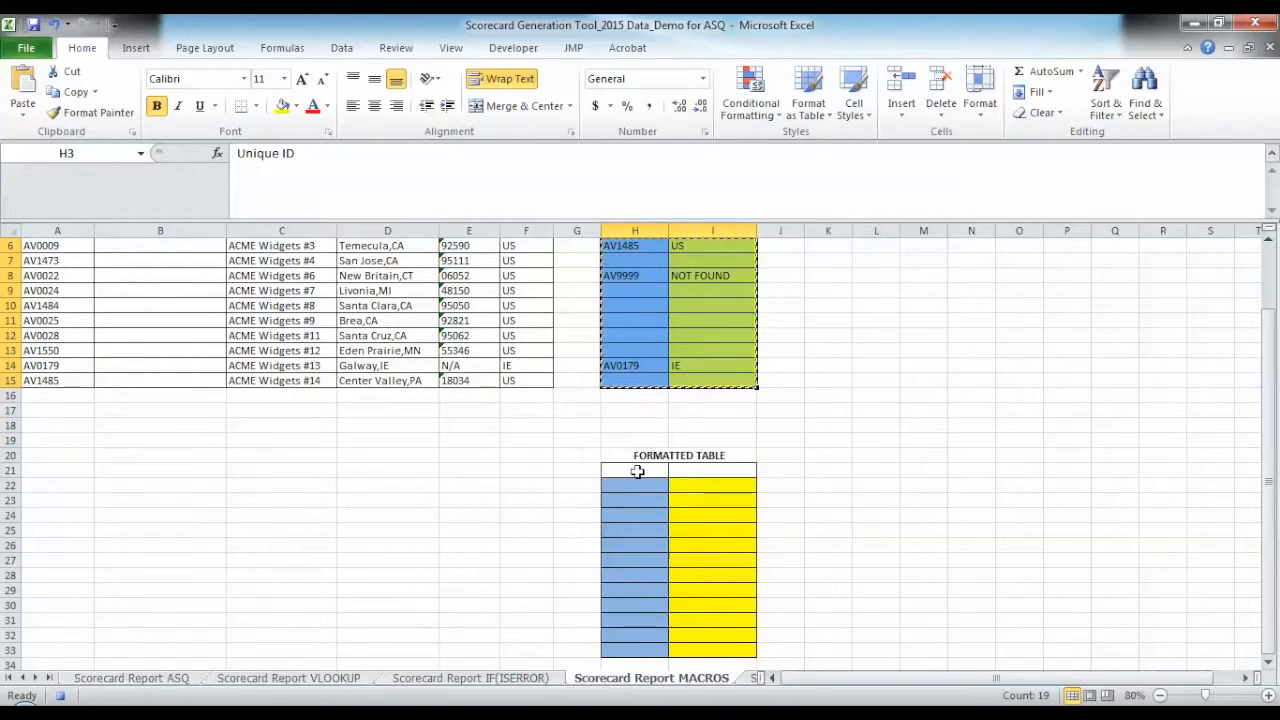
pyautogui.click(637, 471)
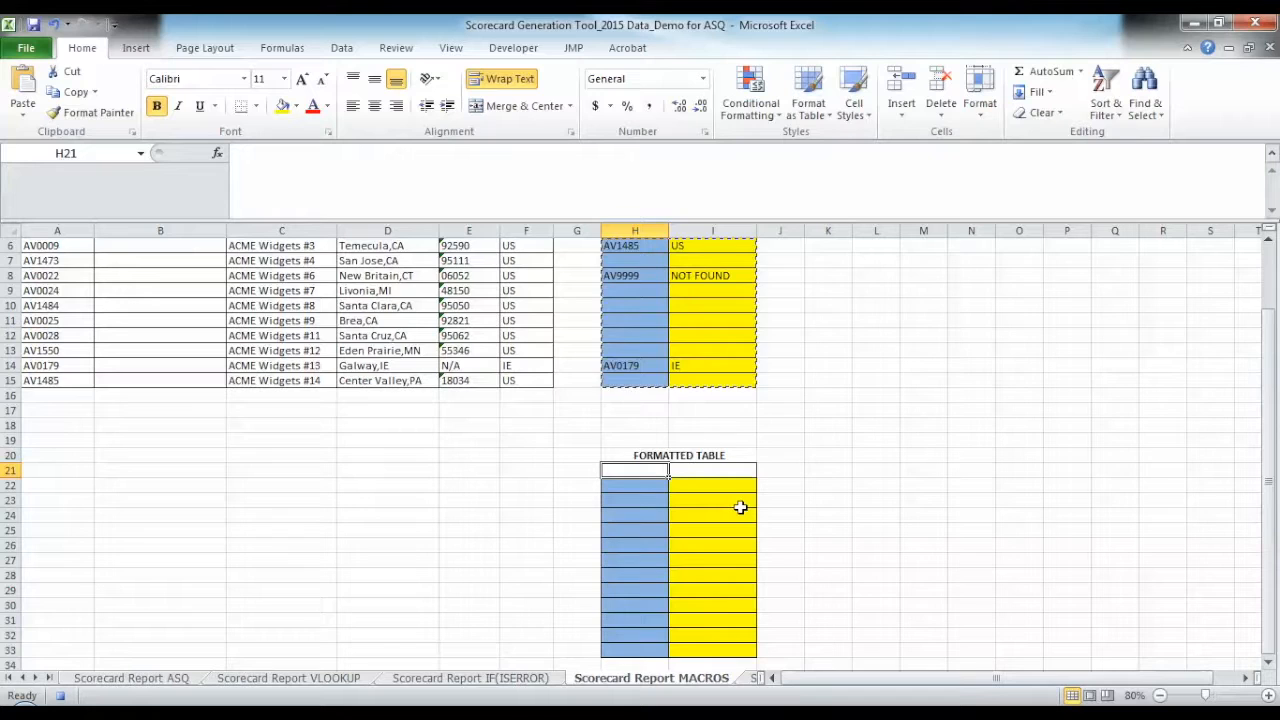
pyautogui.click(25, 117)
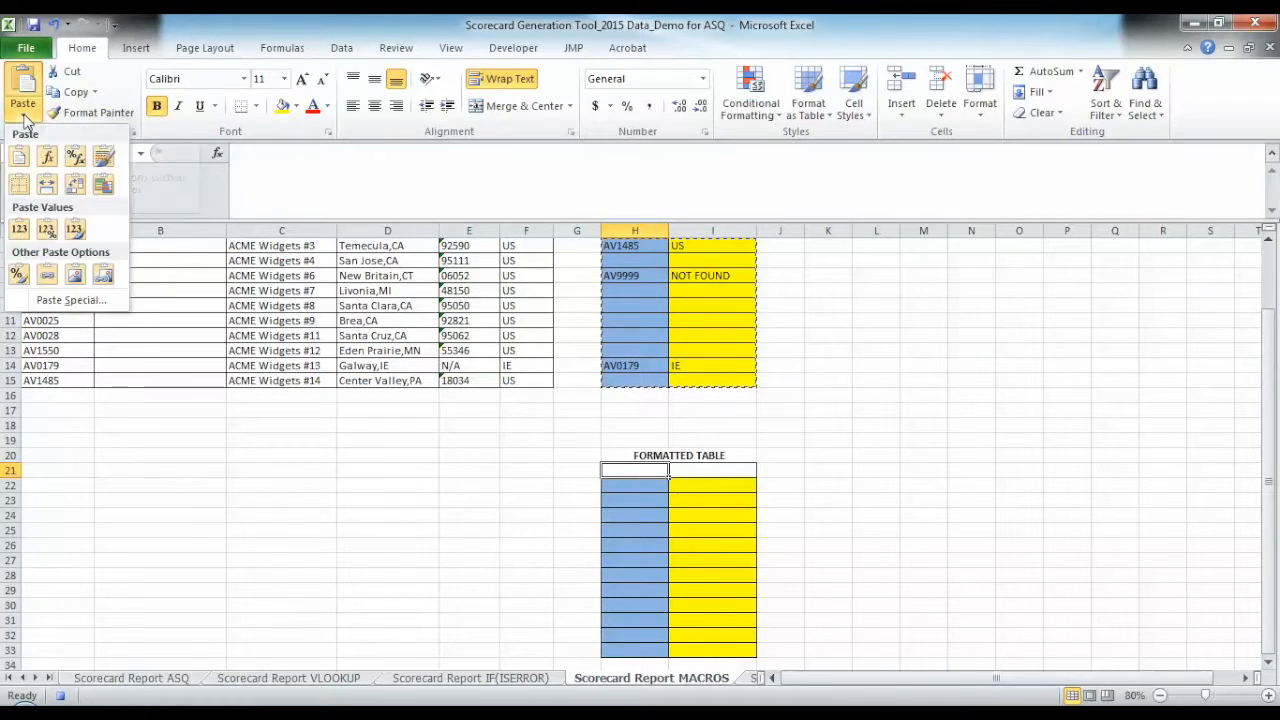
pyautogui.click(64, 301)
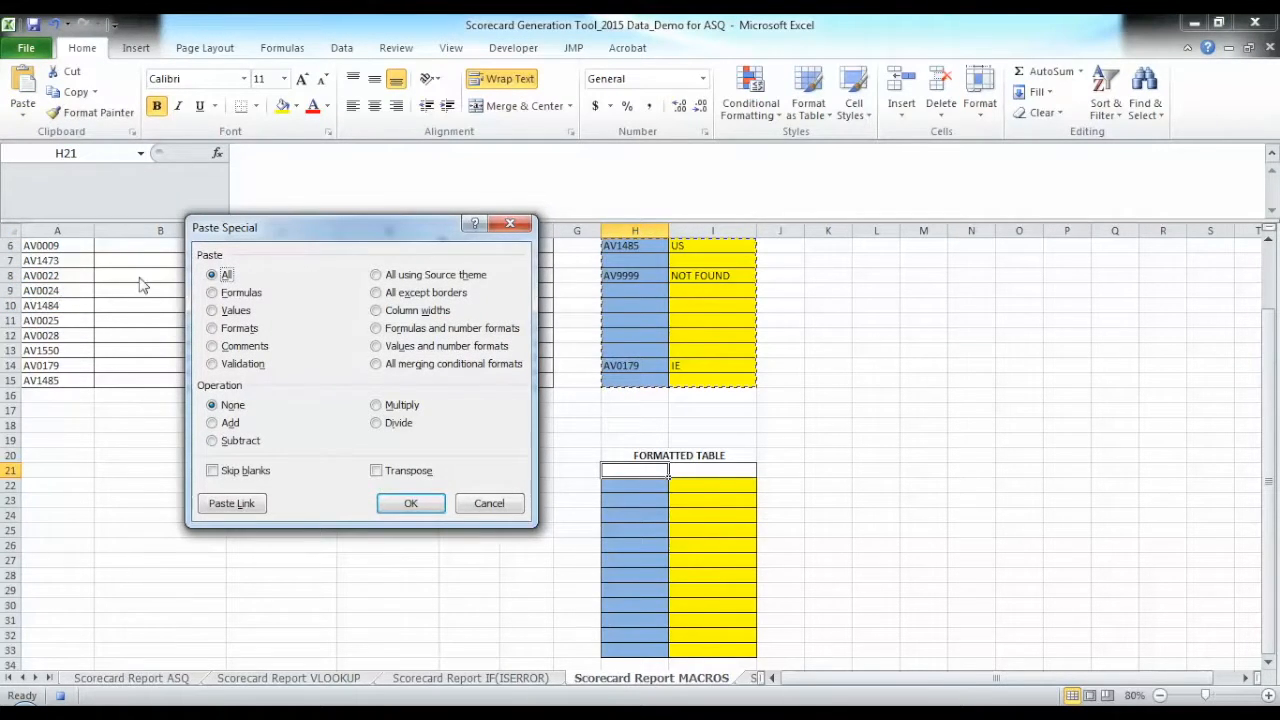
pyautogui.click(212, 311)
pyautogui.click(411, 503)
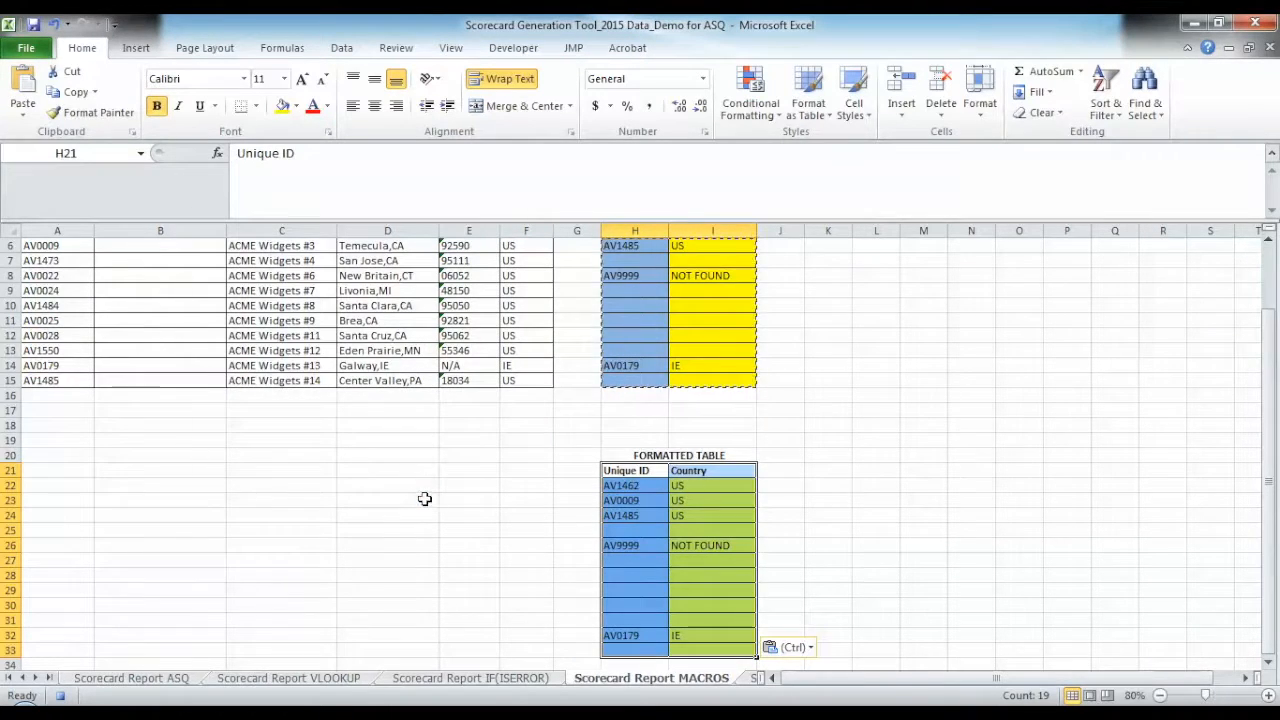
# Paste only the formats of the copied VLOOKUP table onto the formatted table at H21.
pyautogui.click(22, 108)
pyautogui.click(72, 300)
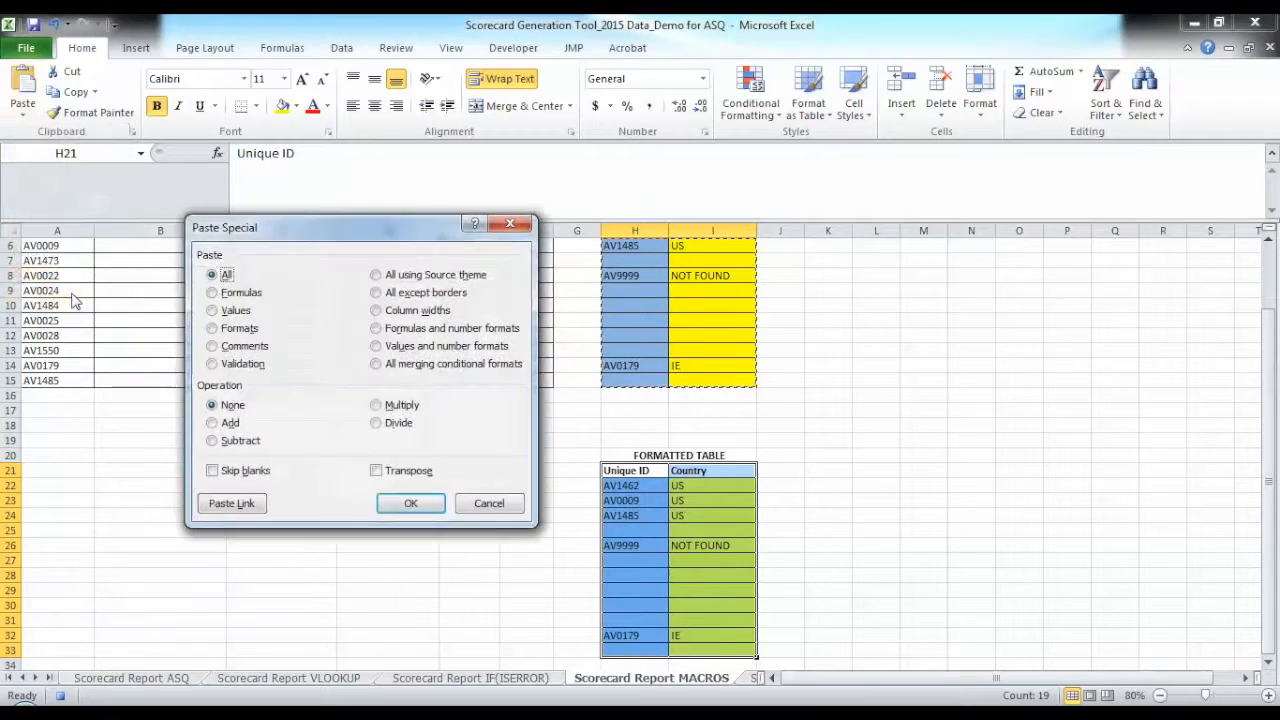
pyautogui.click(230, 329)
pyautogui.click(417, 505)
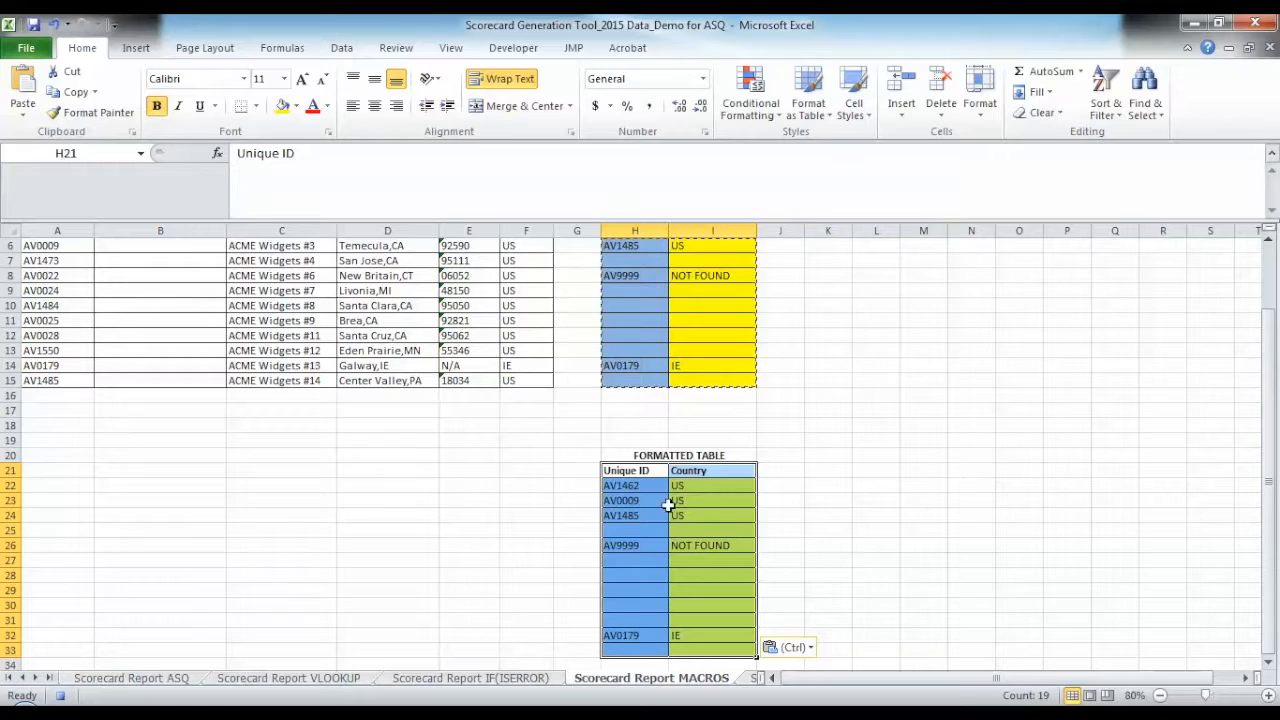
# Check the pasted Unique ID and Country cells in the first rows of the formatted table and look over the sheet below it.
pyautogui.click(621, 485)
pyautogui.click(683, 485)
pyautogui.click(614, 500)
pyautogui.click(683, 500)
pyautogui.click(690, 515)
pyautogui.click(645, 515)
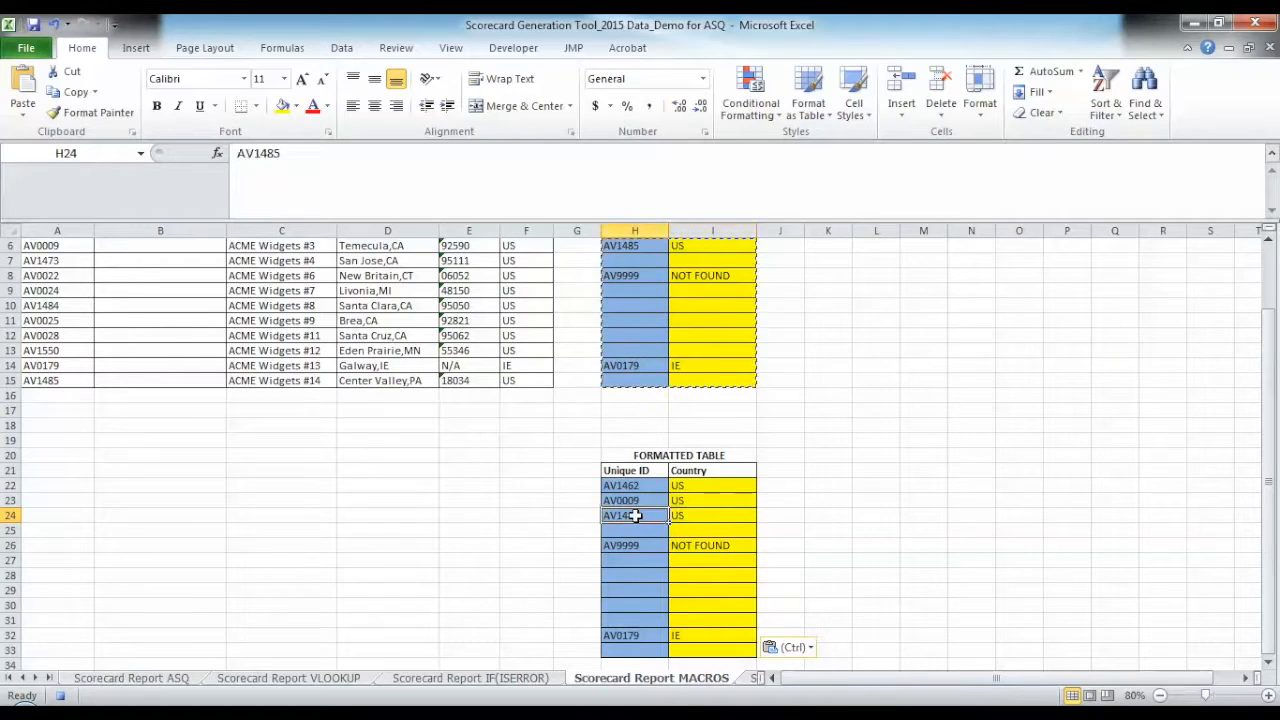
pyautogui.click(834, 511)
pyautogui.scroll(-8, 834, 511)
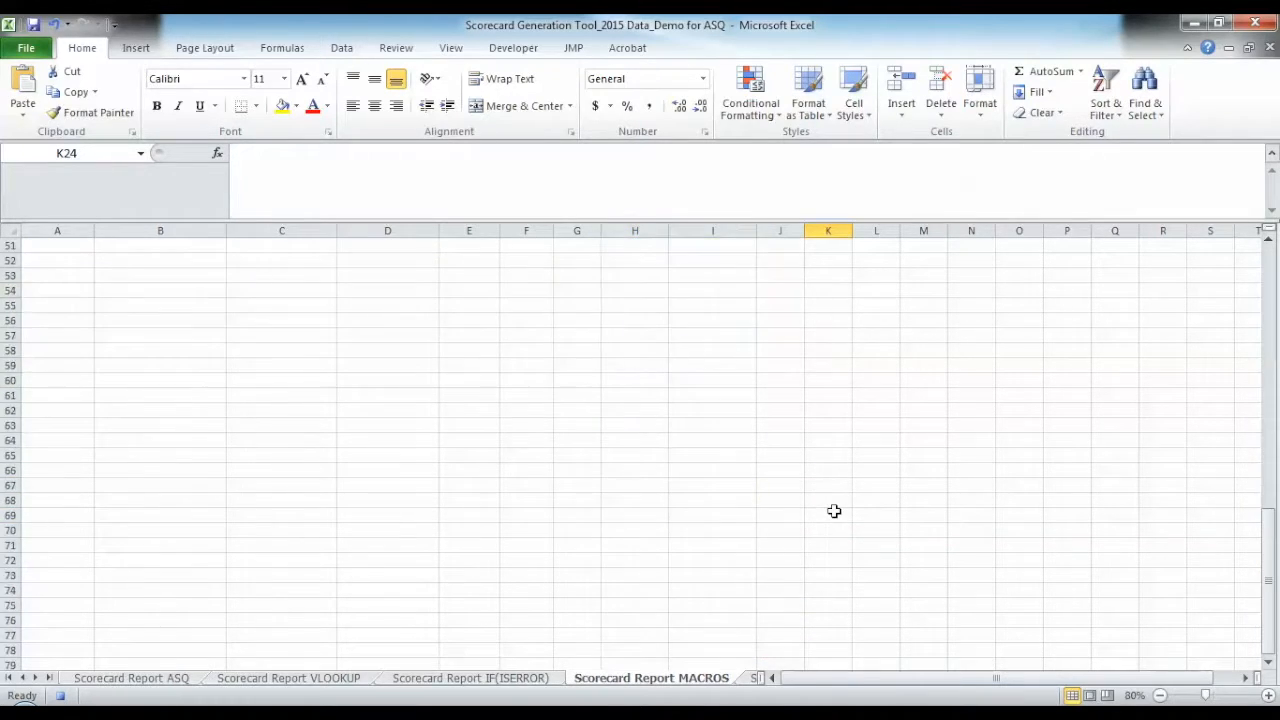
pyautogui.scroll(6, 834, 511)
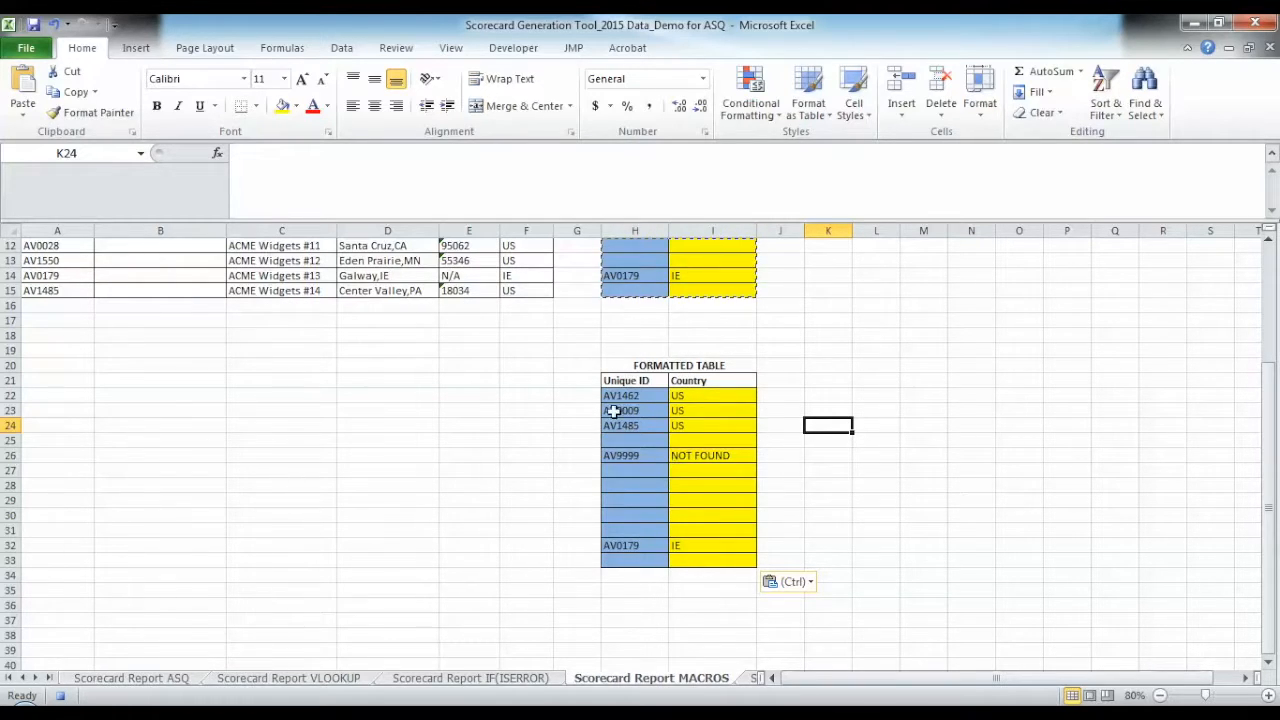
# Add filters to the Unique ID and Country headers of the formatted table (H21:I21).
pyautogui.moveTo(607, 383); pyautogui.dragTo(686, 378)
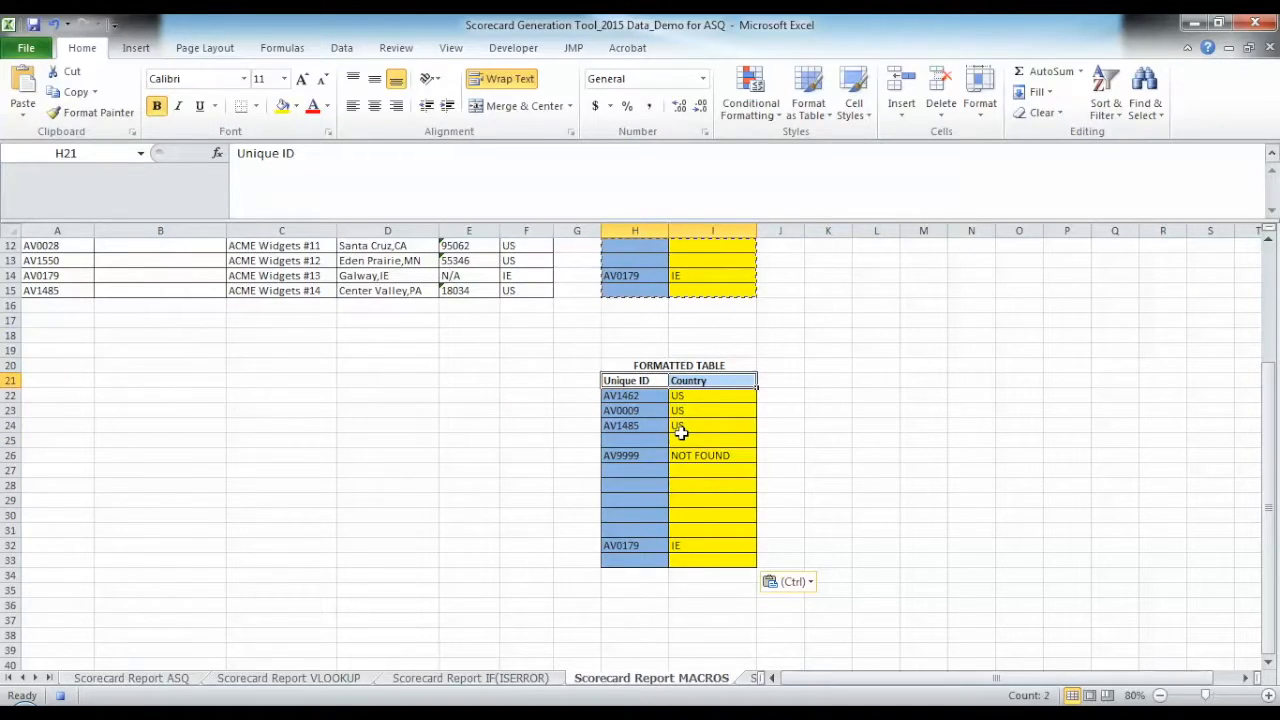
pyautogui.click(341, 47)
pyautogui.click(486, 92)
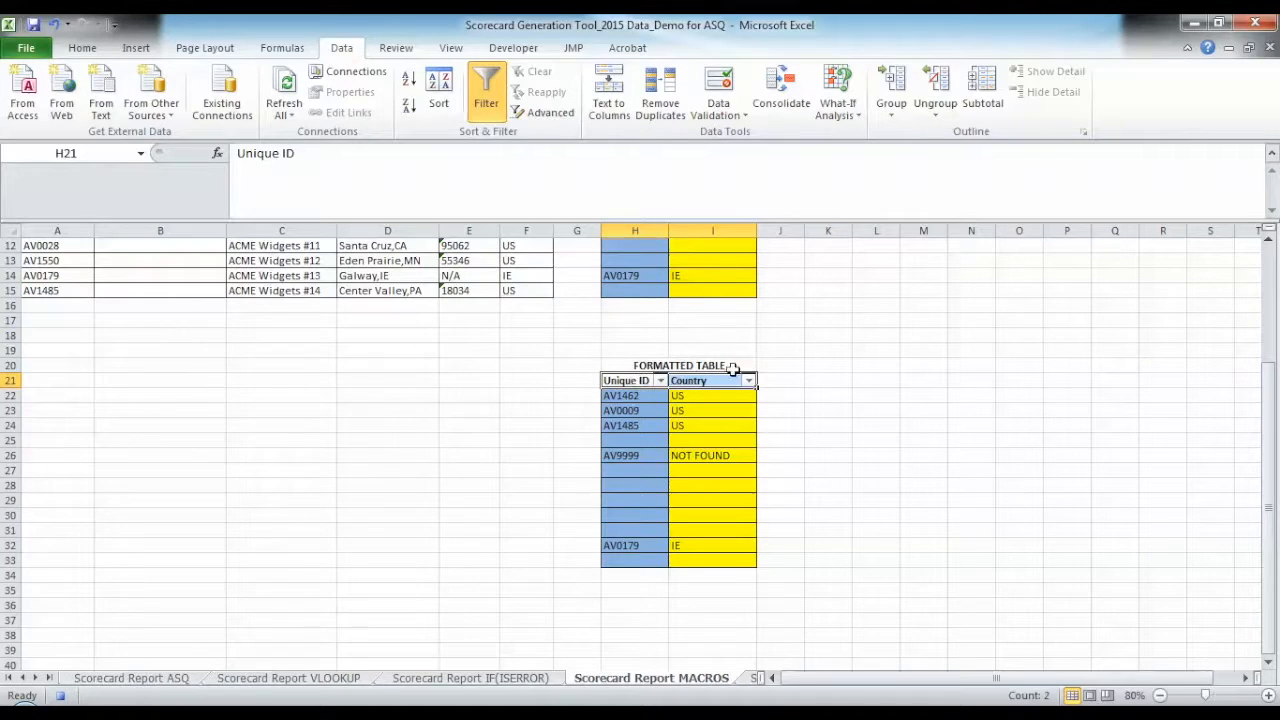
# Filter the blanks out of the formatted table's Unique ID column and sort that column A to Z.
pyautogui.click(660, 381)
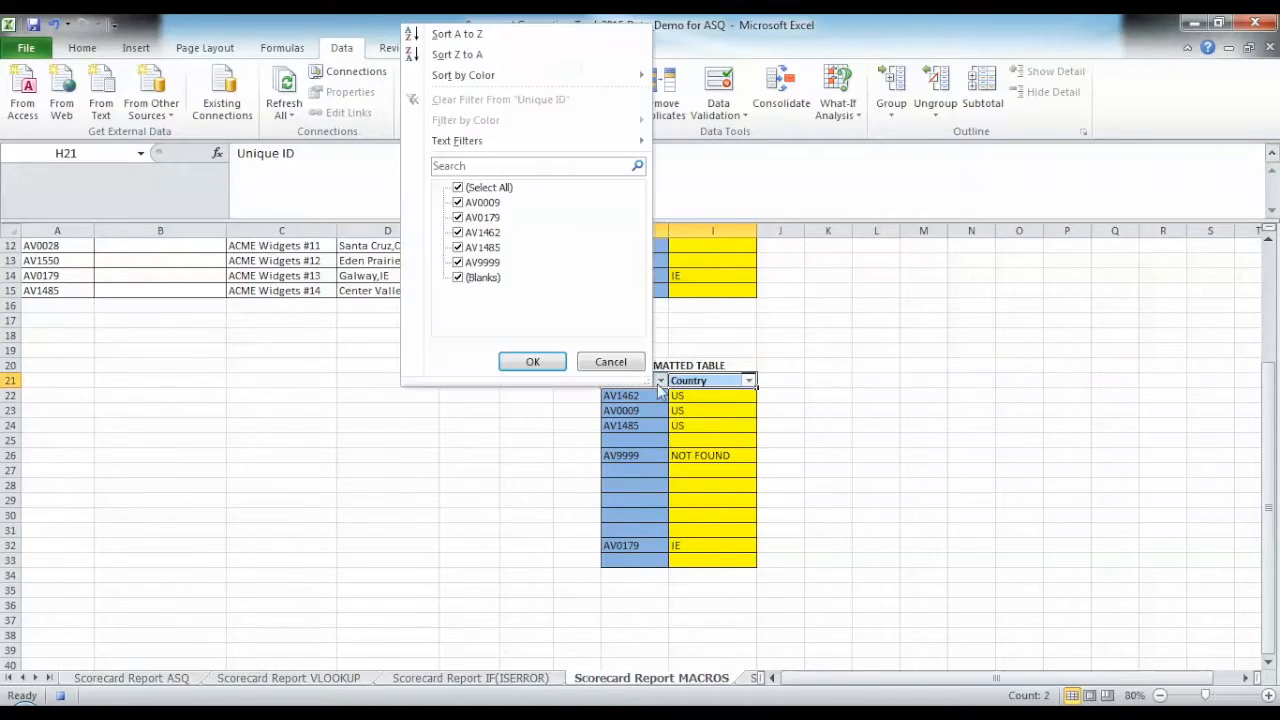
pyautogui.click(459, 278)
pyautogui.click(532, 361)
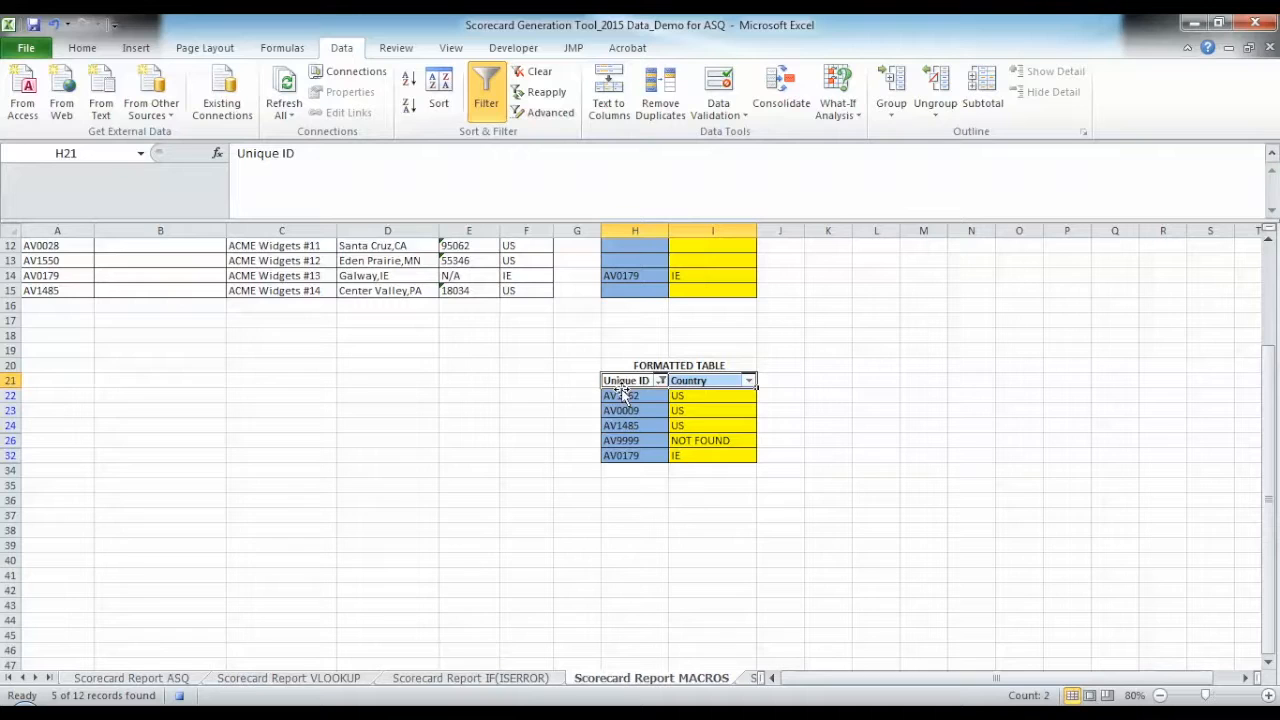
pyautogui.click(660, 382)
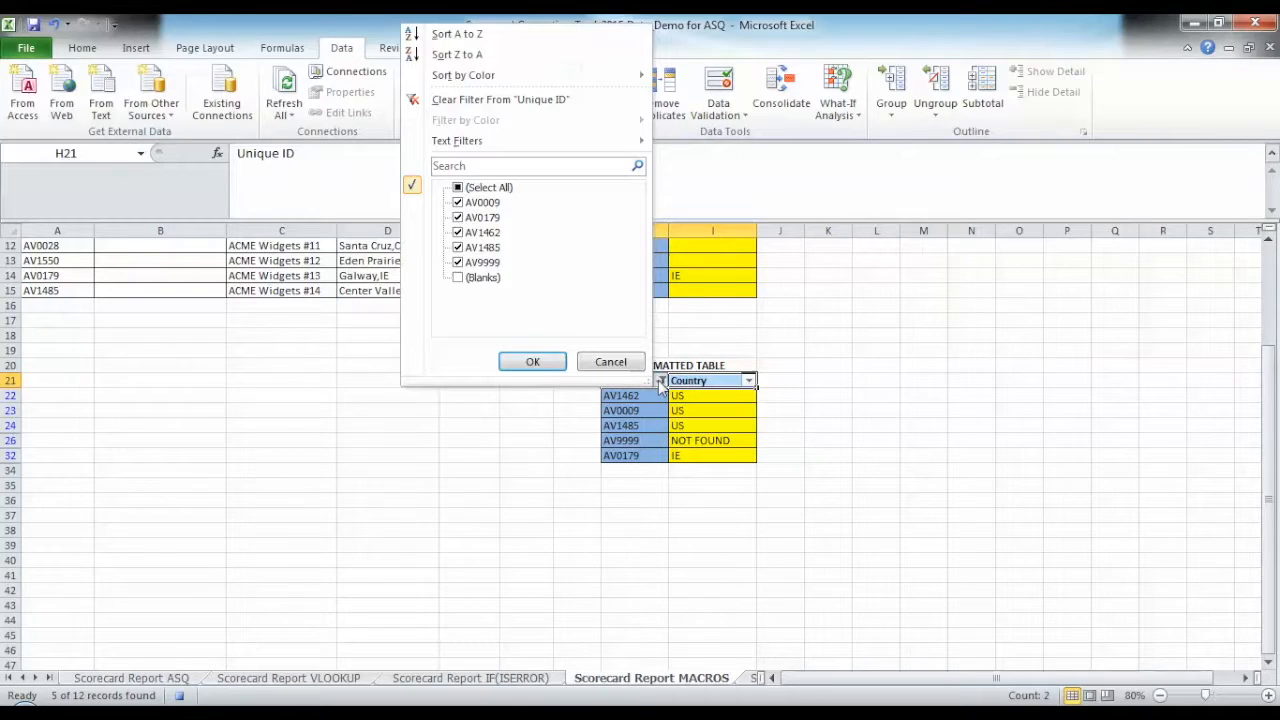
pyautogui.click(452, 36)
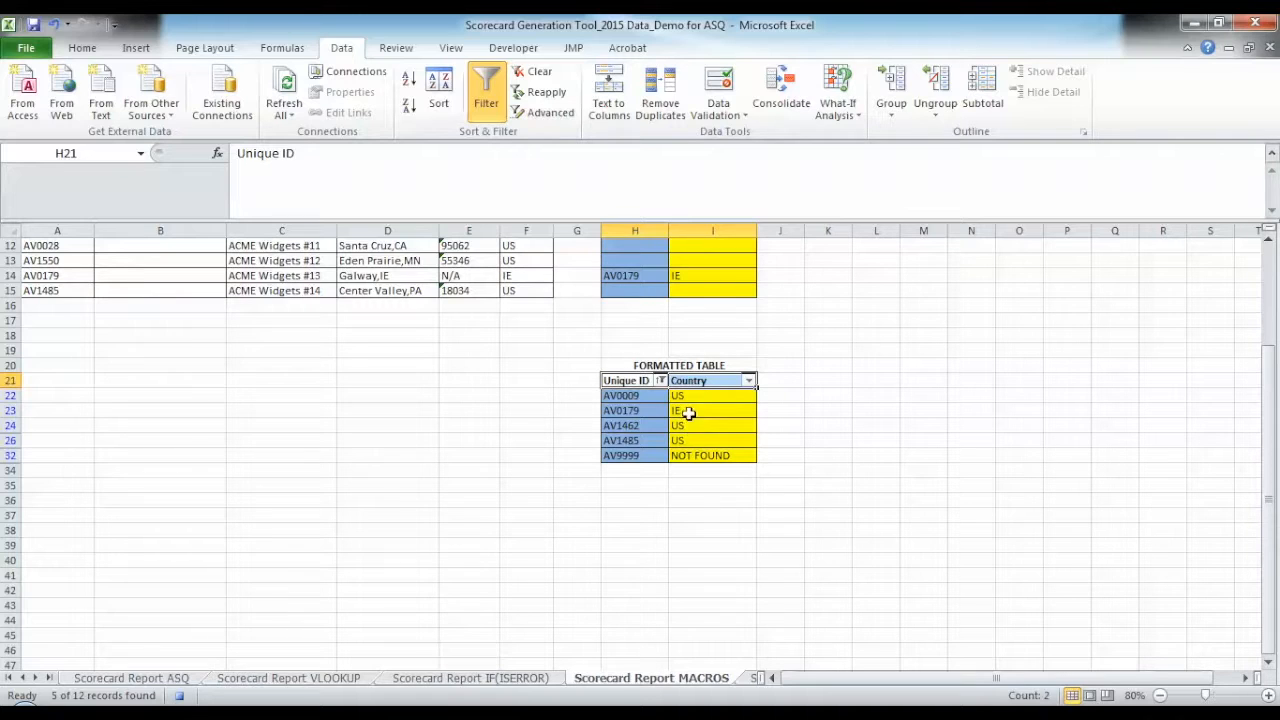
# Stop recording the macro and open the code of DEMO_ASQ for editing.
pyautogui.click(514, 49)
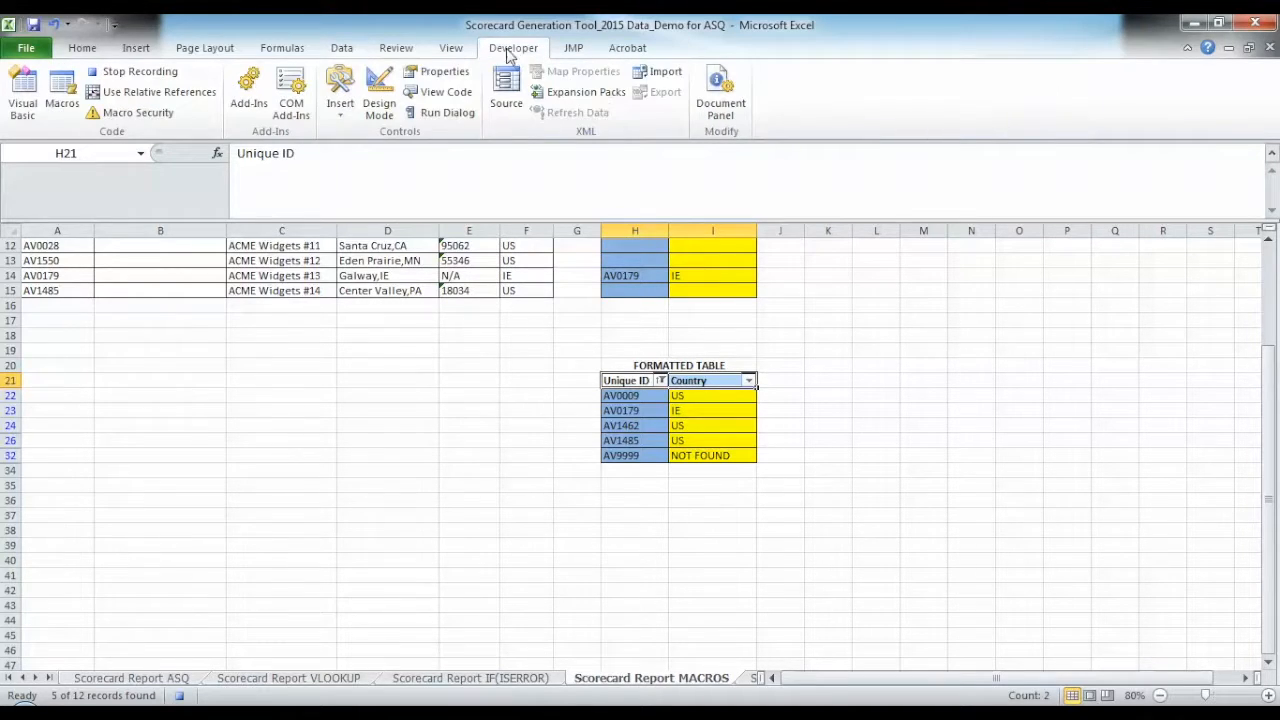
pyautogui.click(147, 77)
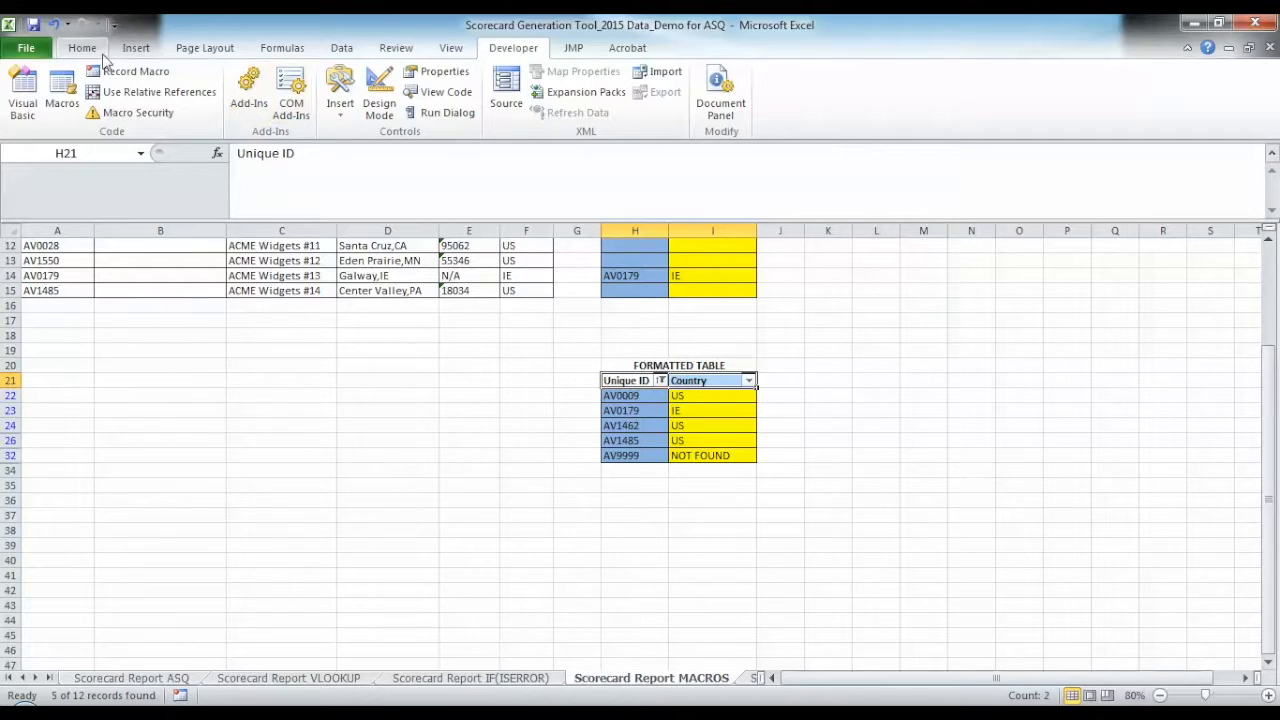
pyautogui.click(62, 90)
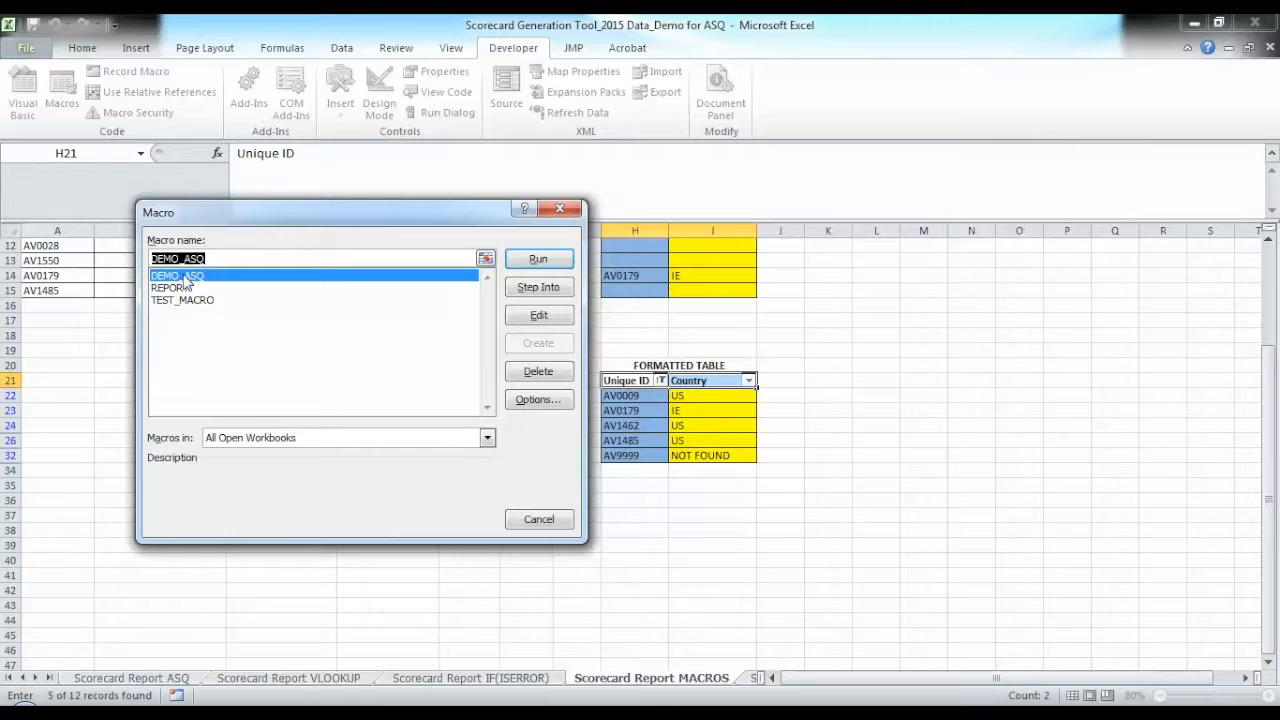
pyautogui.click(538, 315)
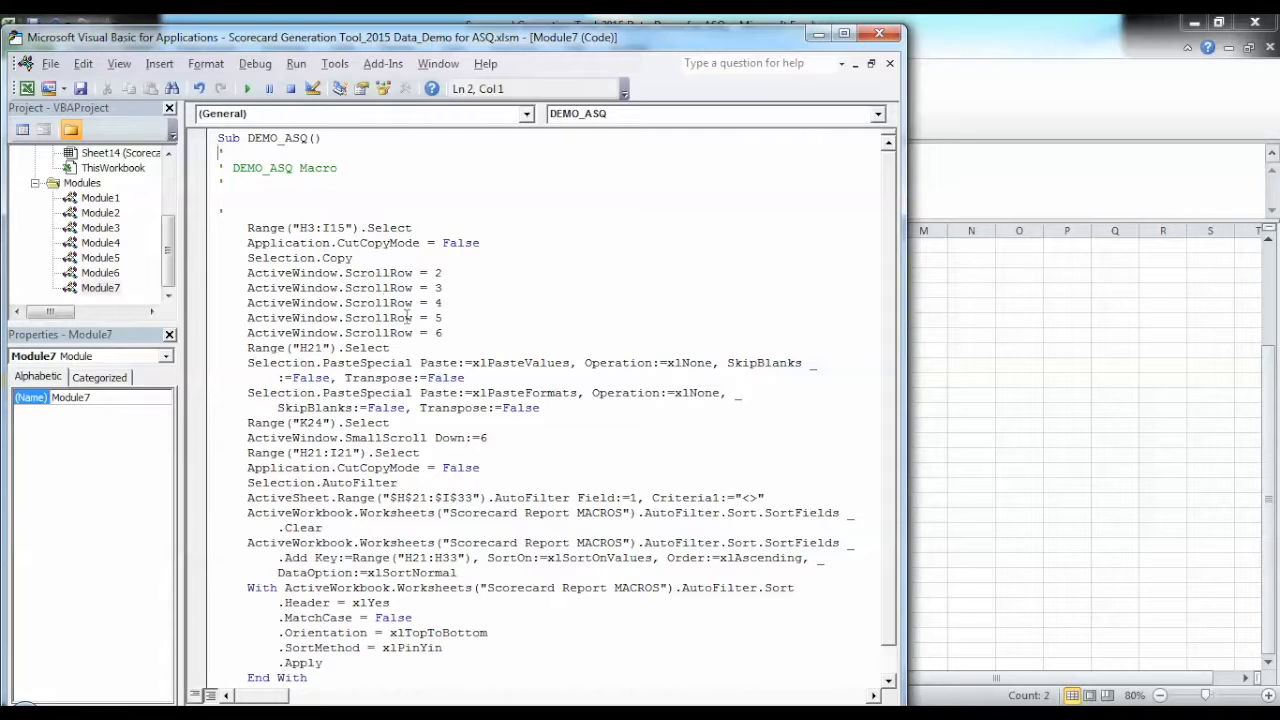
# Delete the five ActiveWindow.ScrollRow lines and the ActiveWindow.SmallScroll Down:=6 line from the DEMO_ASQ code.
pyautogui.moveTo(440, 333); pyautogui.dragTo(198, 277)
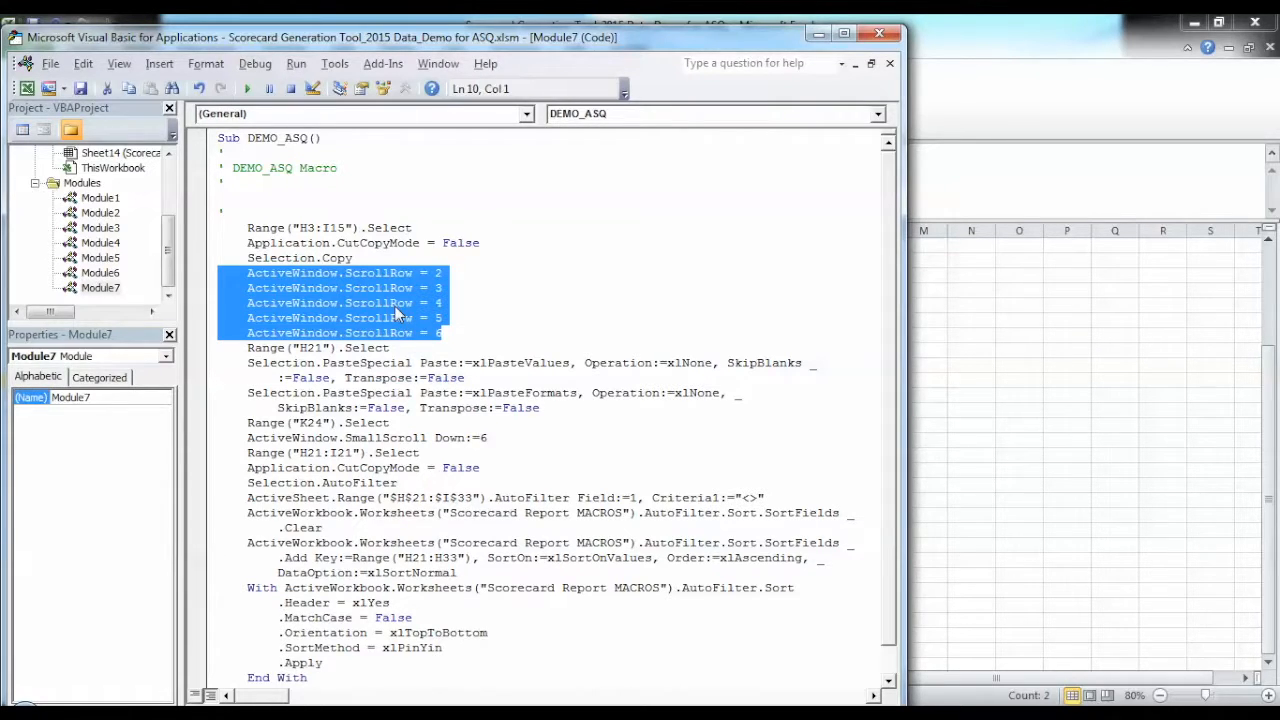
pyautogui.press('Delete')
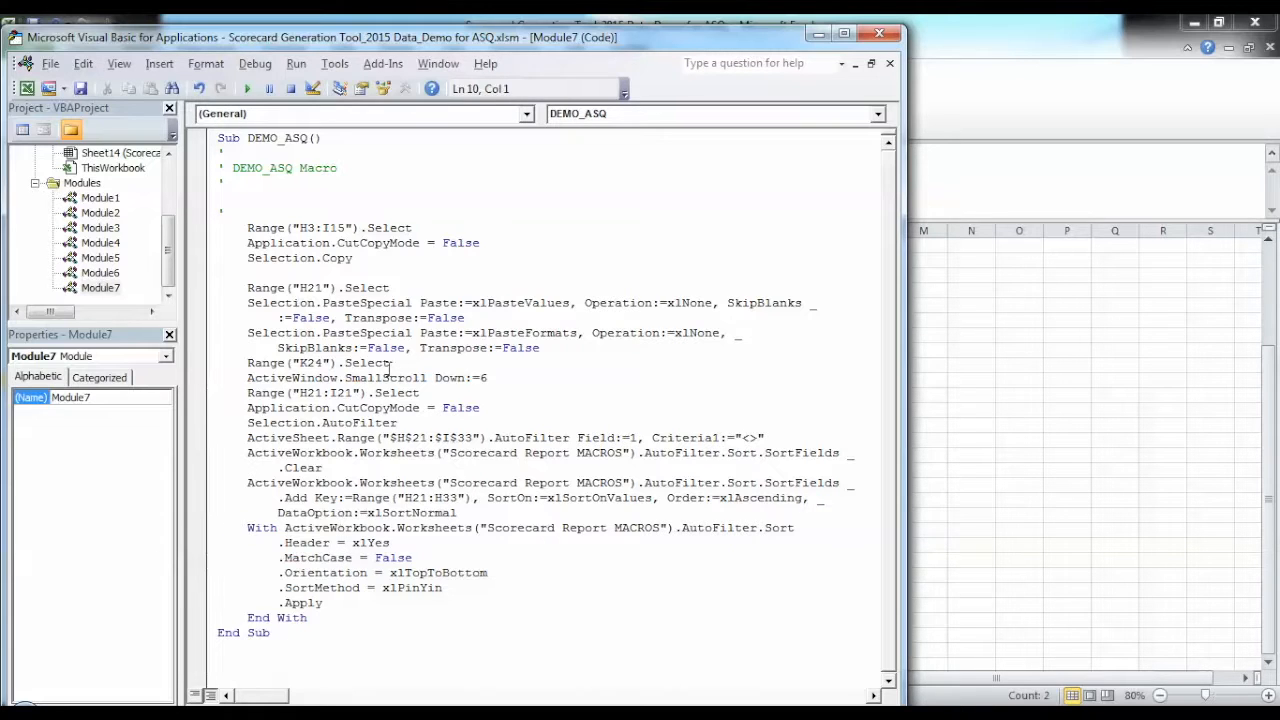
pyautogui.moveTo(493, 378); pyautogui.dragTo(202, 372)
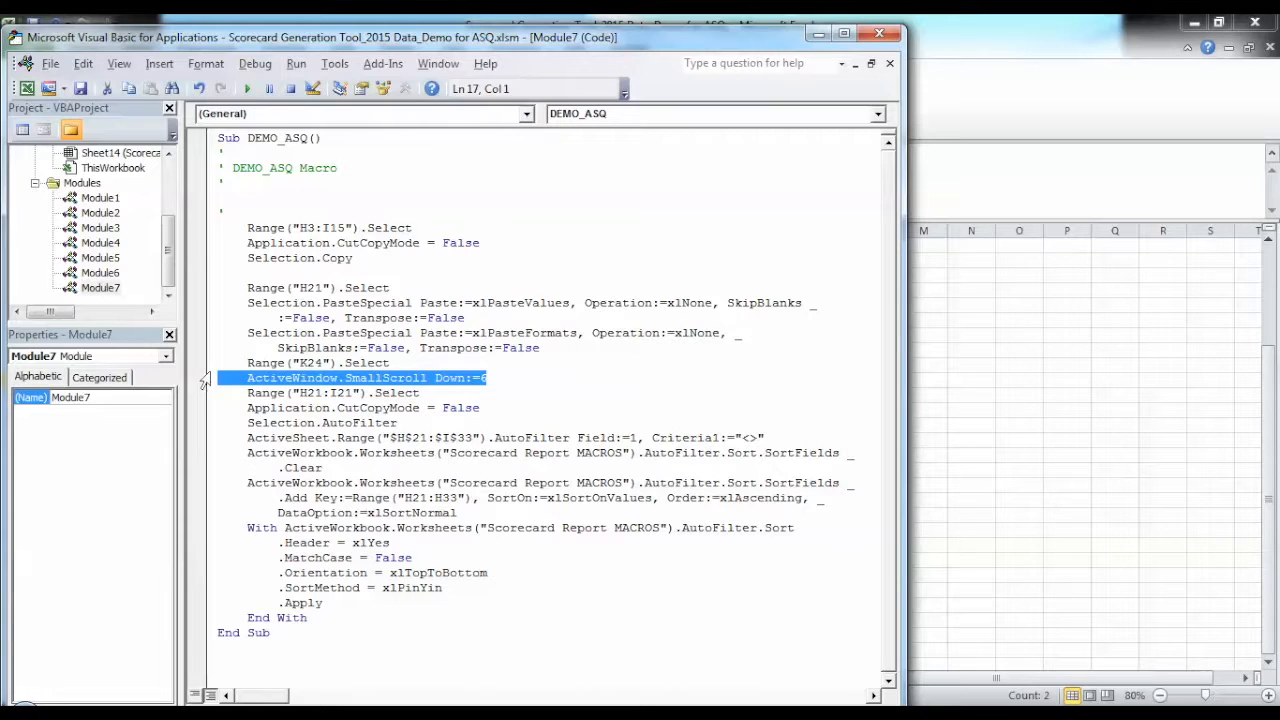
pyautogui.press('Delete')
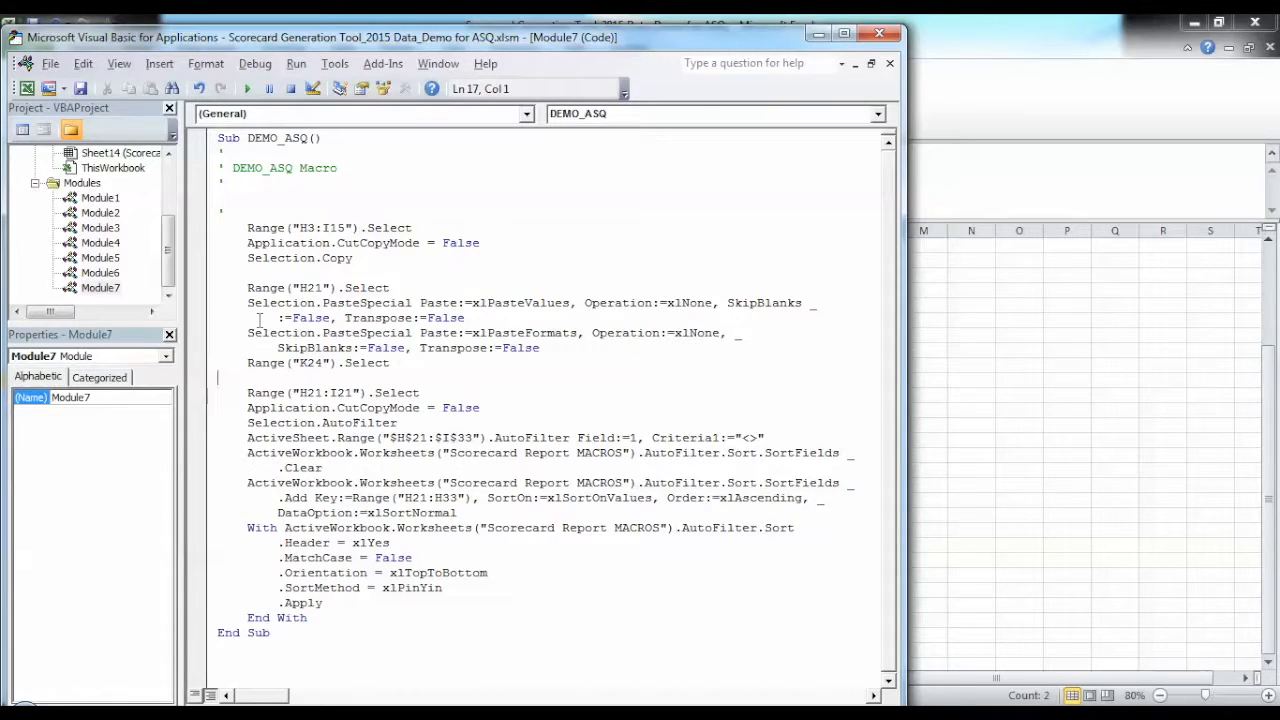
# Close the VBA editor and include blanks again in the formatted table's Unique ID filter.
pyautogui.click(878, 36)
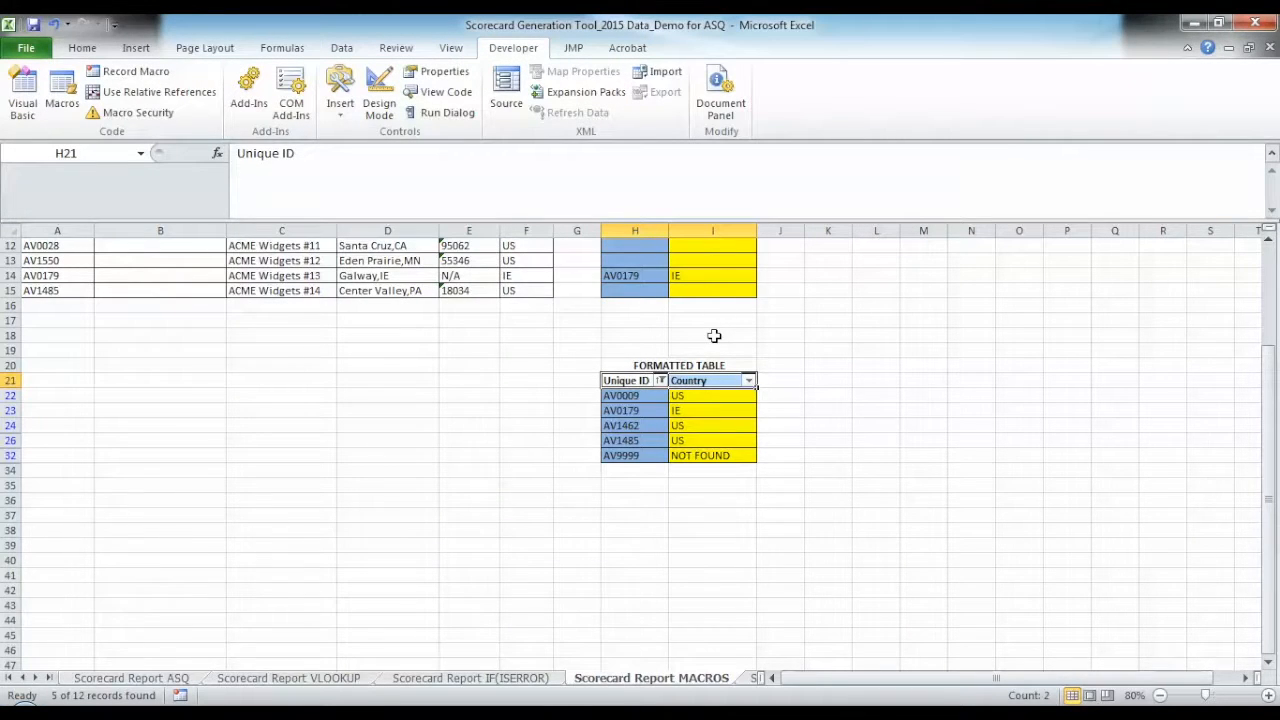
pyautogui.click(661, 381)
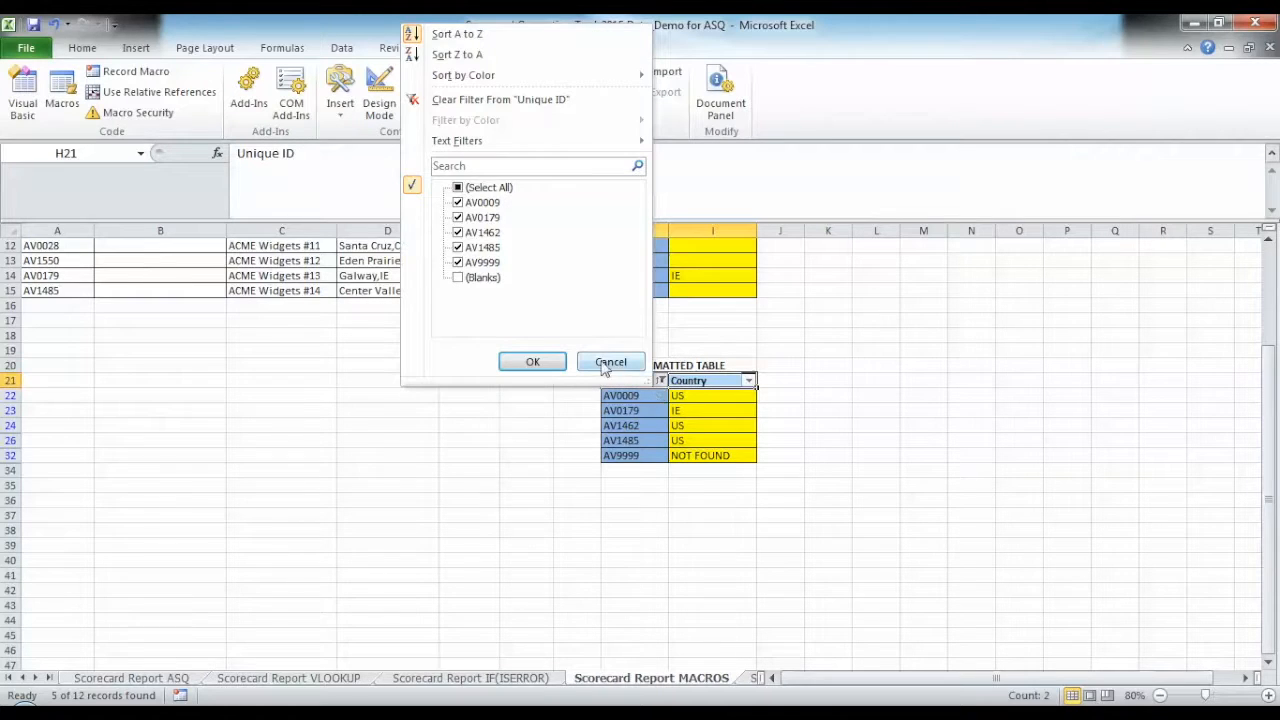
pyautogui.click(481, 280)
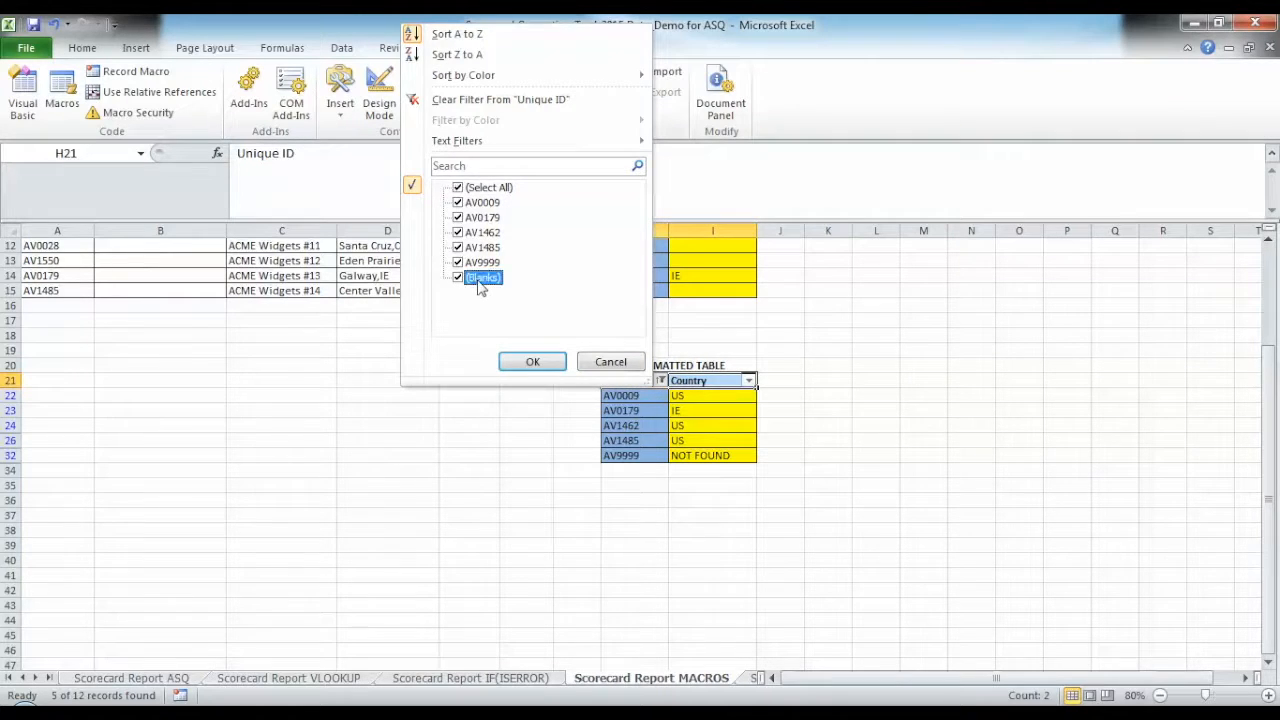
pyautogui.click(533, 362)
# Clear the contents of the formatted table's cells H22:I33 and remove the filters from its headers.
pyautogui.moveTo(720, 558); pyautogui.dragTo(605, 398)
pyautogui.press('Delete')
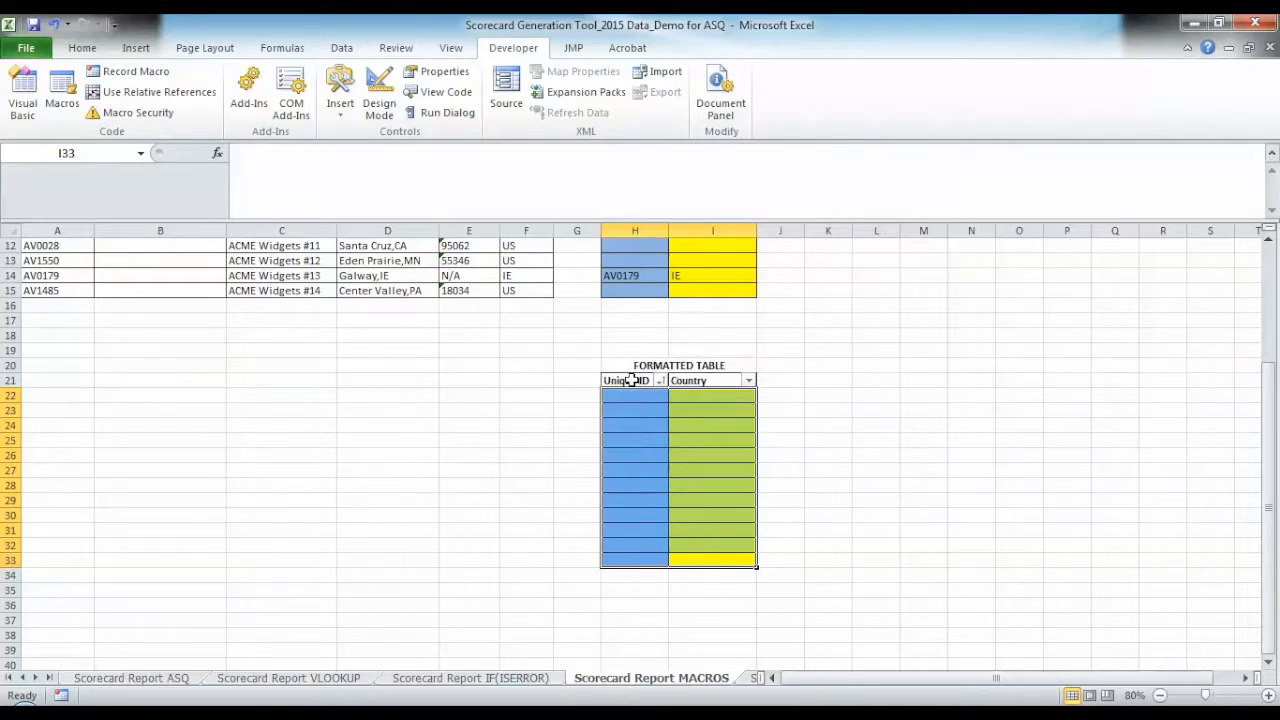
pyautogui.click(631, 380)
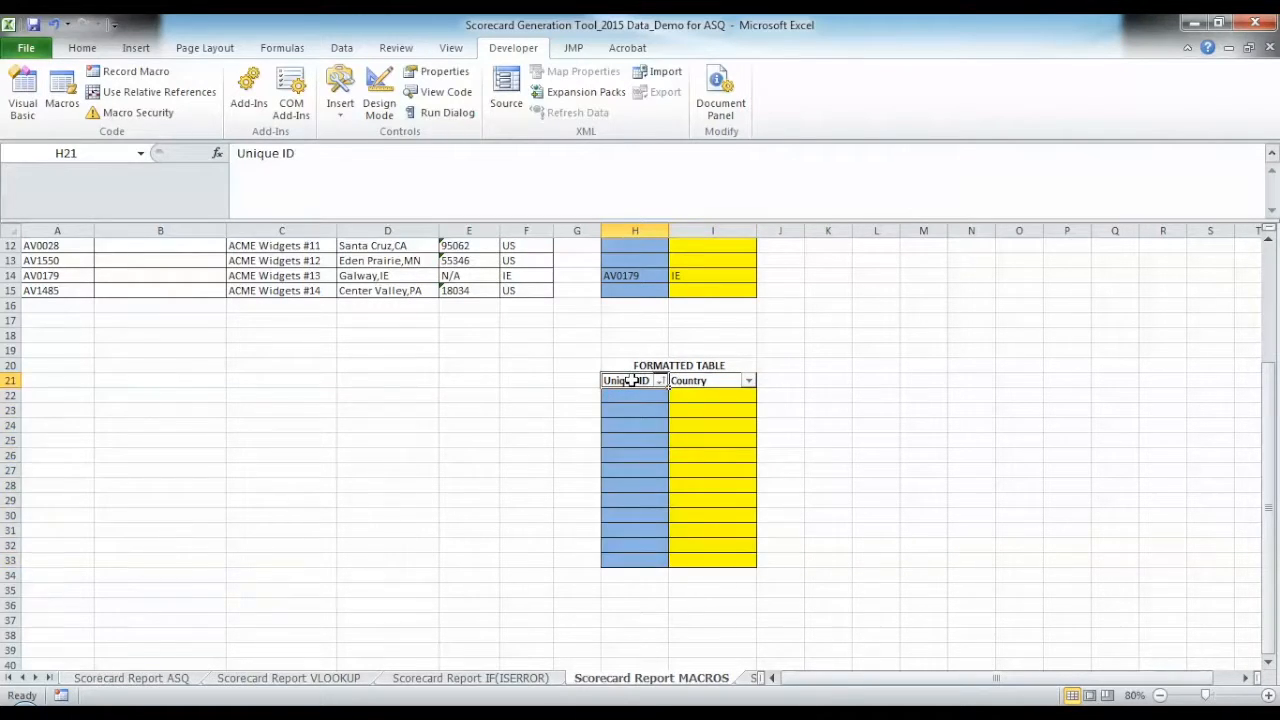
pyautogui.click(341, 47)
pyautogui.click(486, 100)
pyautogui.click(903, 440)
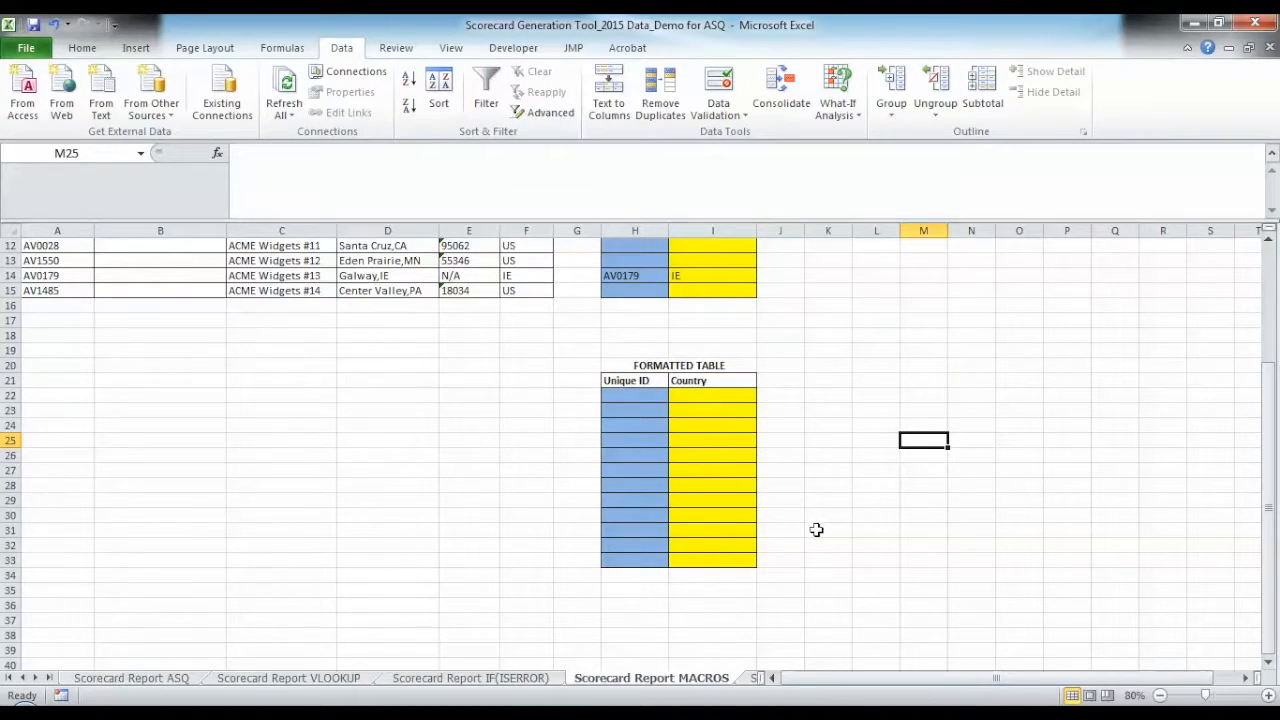
# Run the DEMO_ASQ macro to fill the formatted table.
pyautogui.scroll(1, 816, 529)
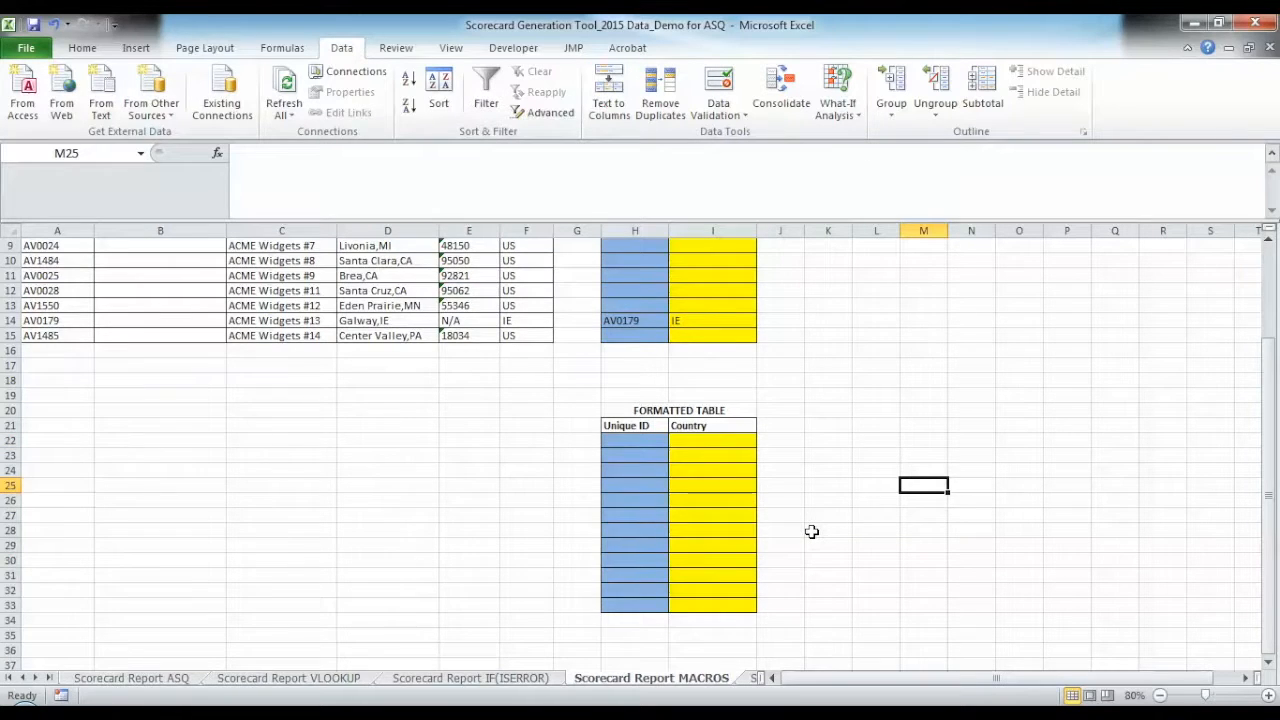
pyautogui.scroll(3, 812, 531)
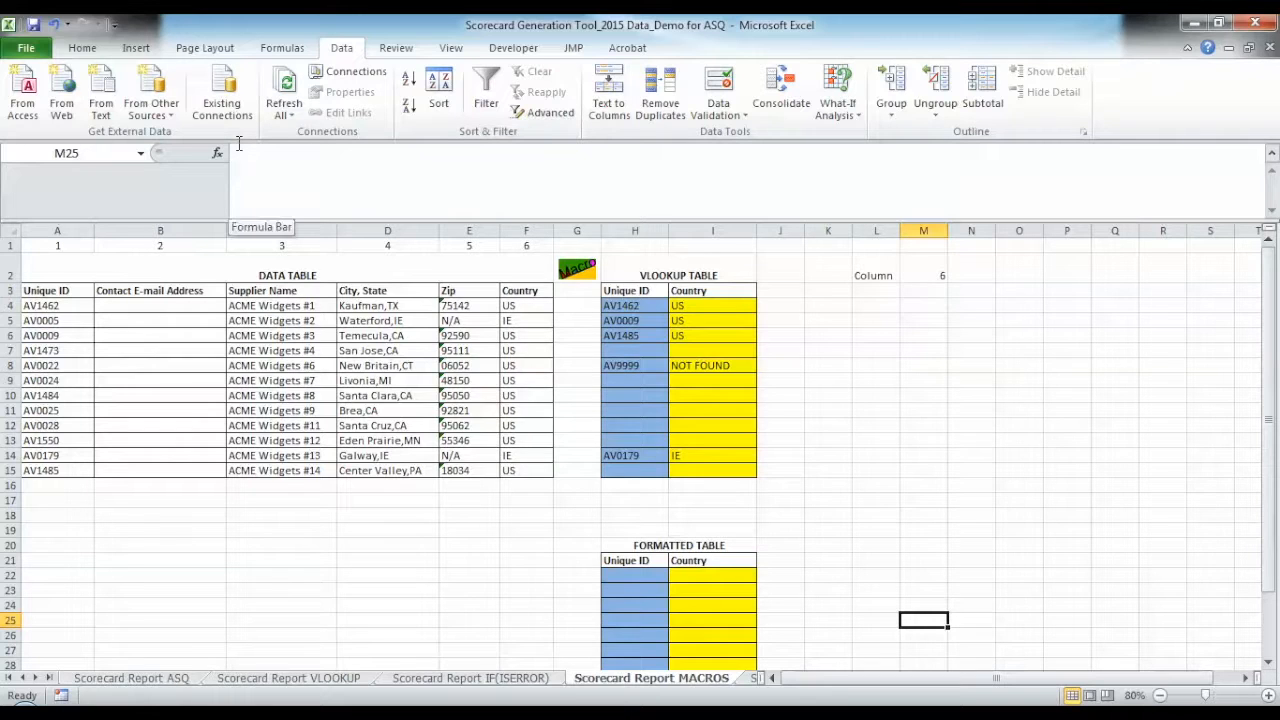
pyautogui.click(515, 48)
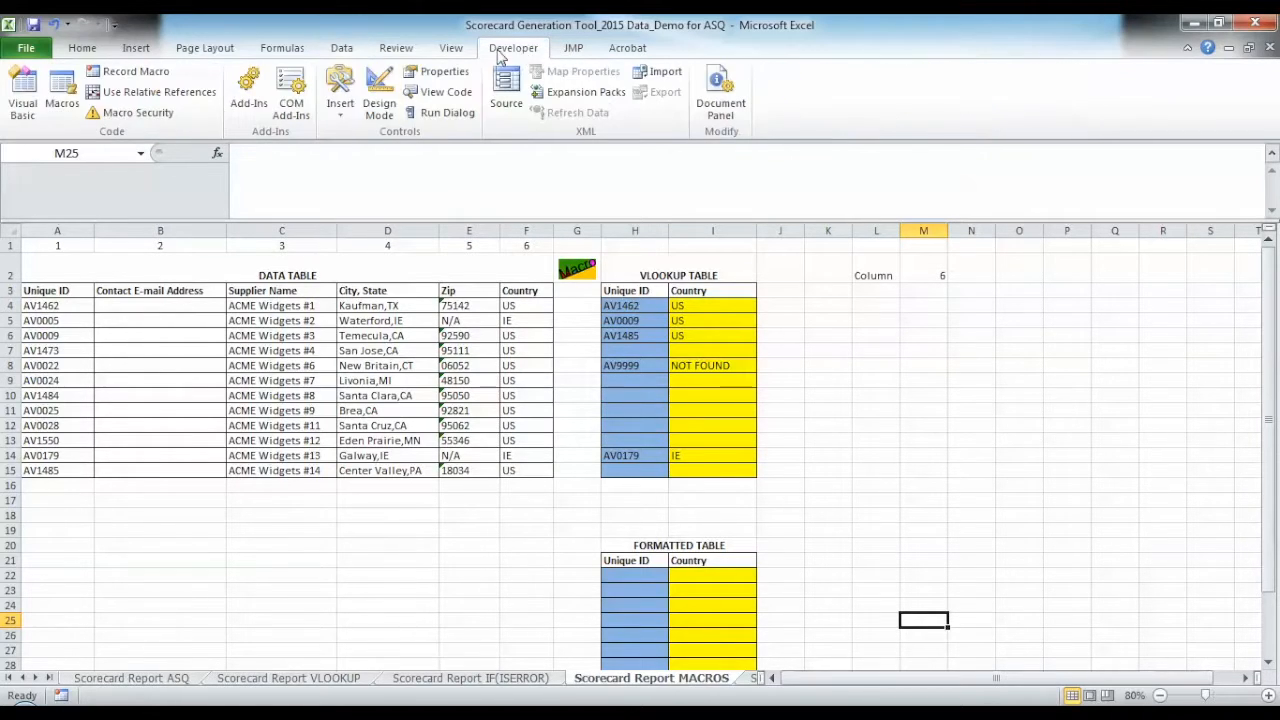
pyautogui.click(72, 88)
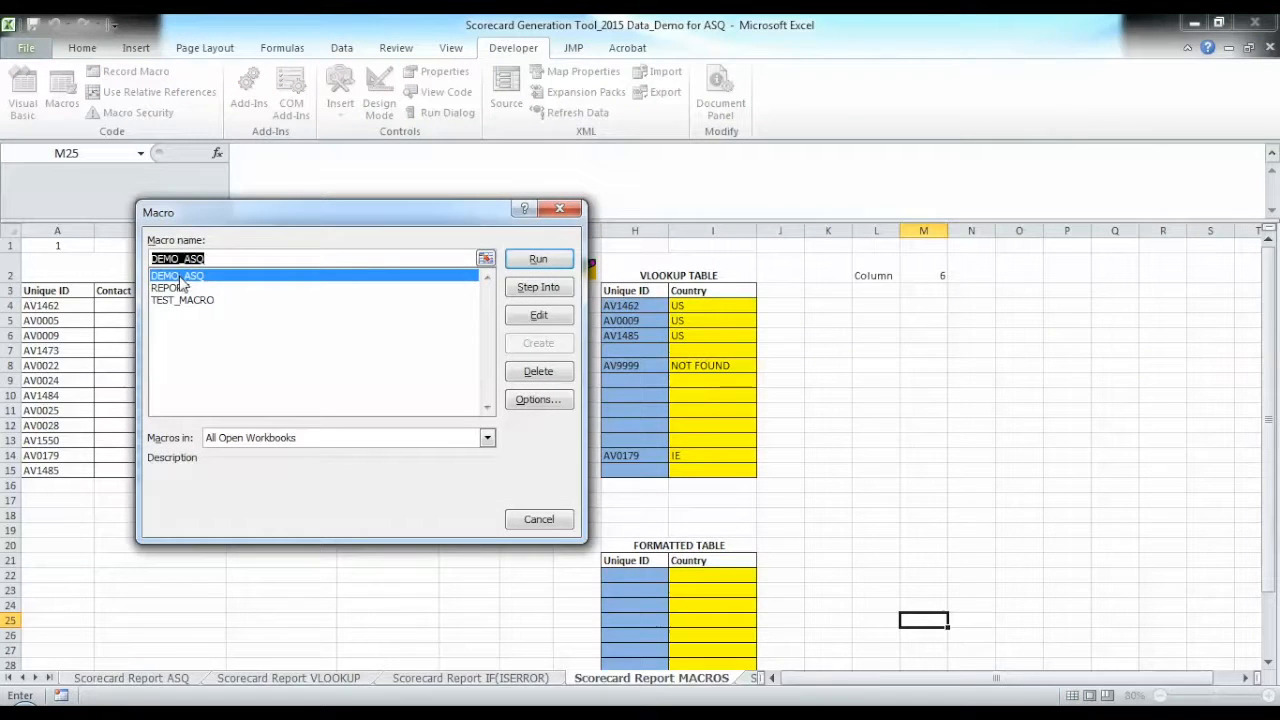
pyautogui.click(536, 260)
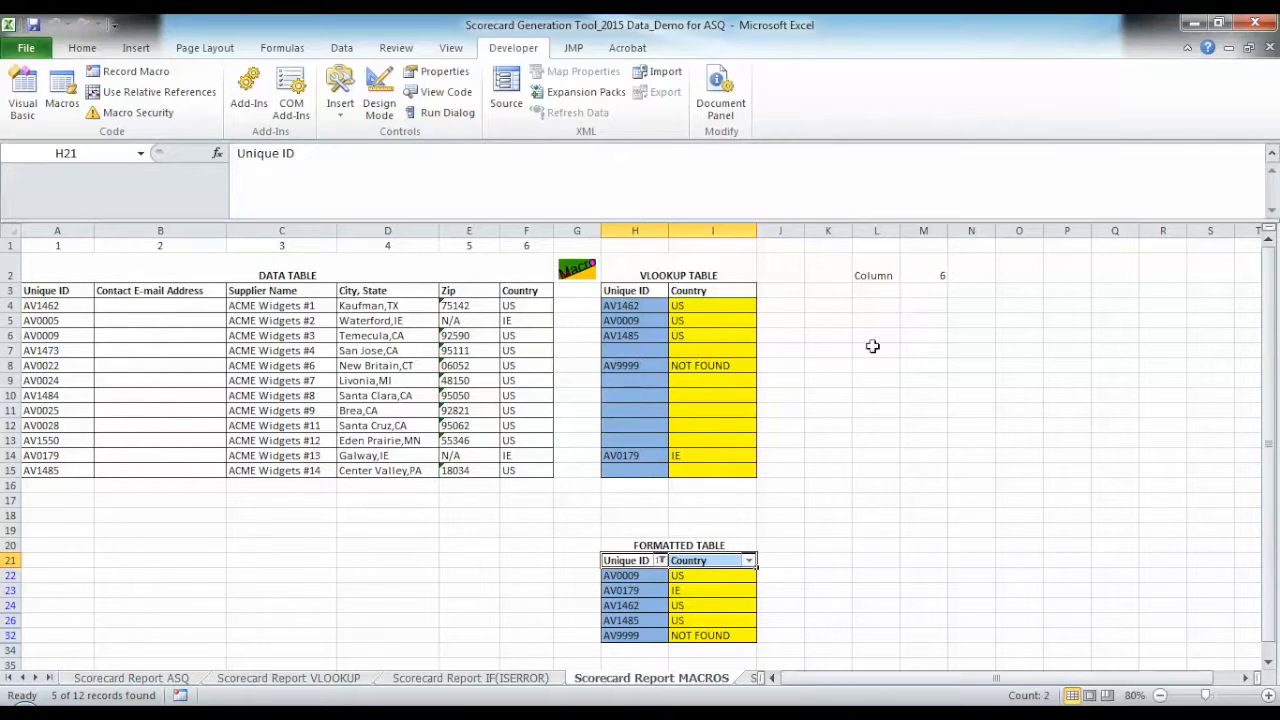
# Set the lookup column number in cell M2 to 3.
pyautogui.click(926, 268)
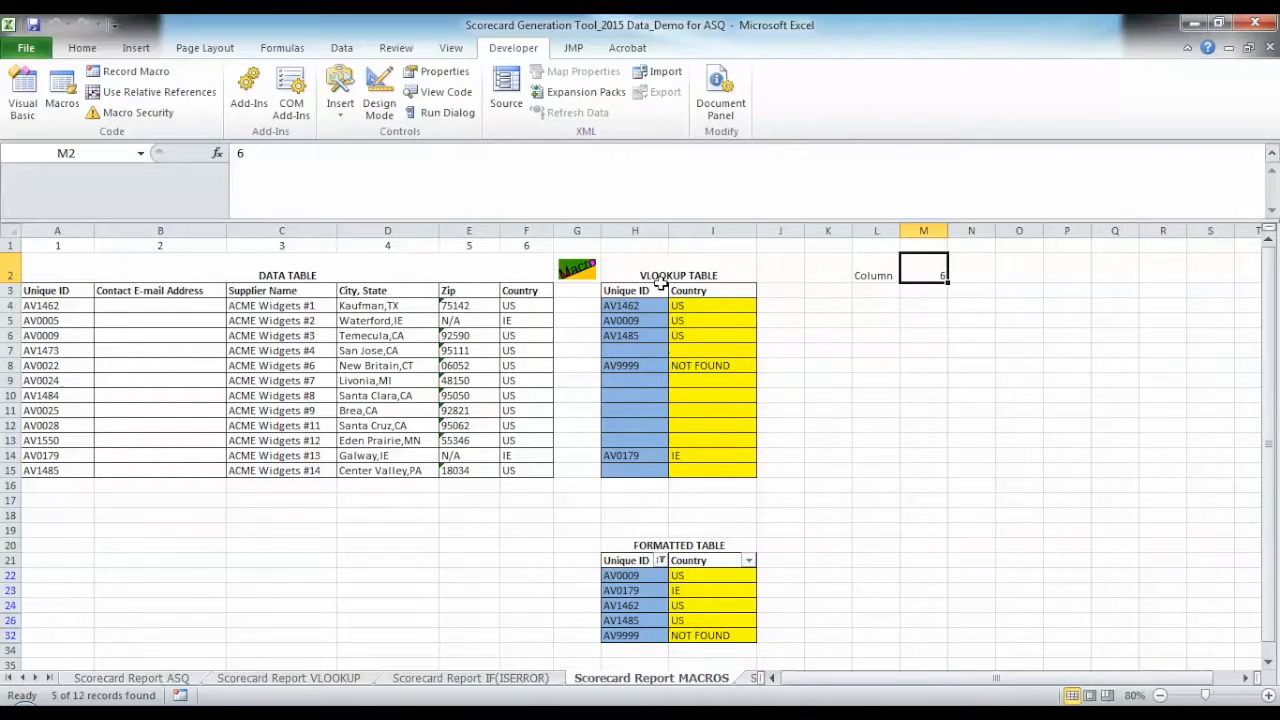
pyautogui.write('3')
pyautogui.press('Return')
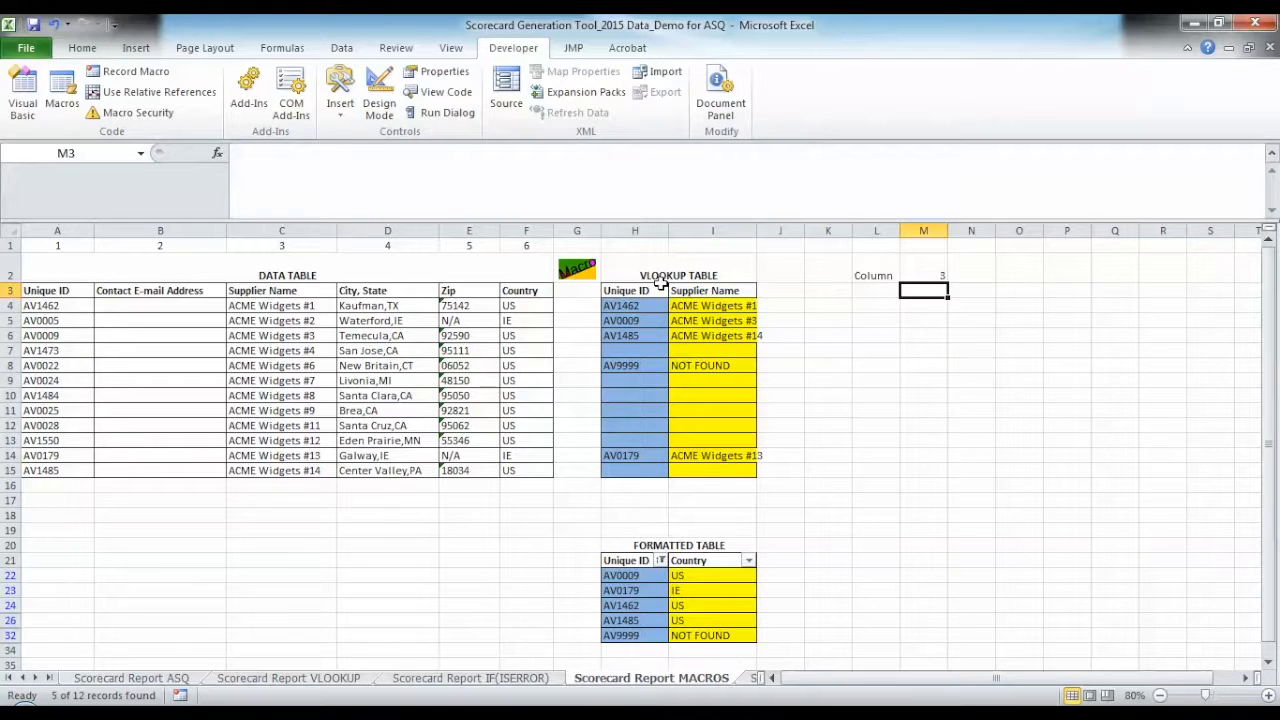
# Widen column I to fit the supplier names and rerun the DEMO_ASQ macro.
pyautogui.moveTo(756, 230); pyautogui.dragTo(784, 230)
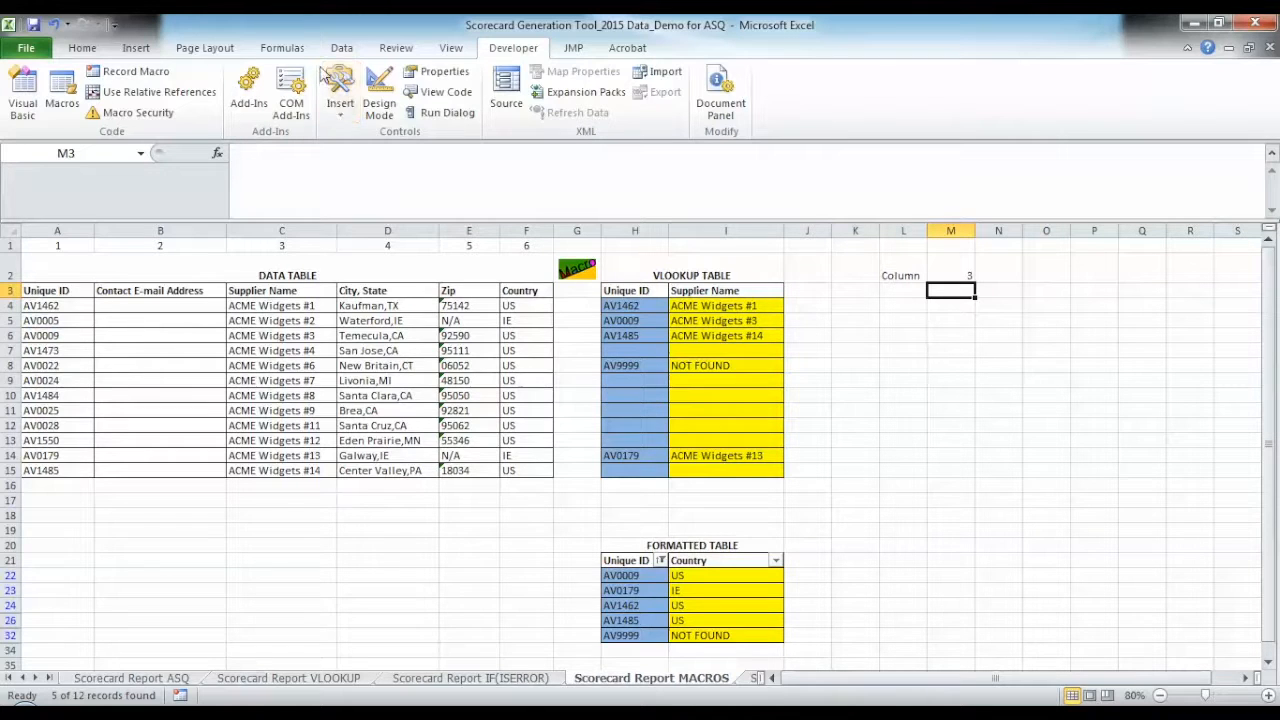
pyautogui.click(62, 97)
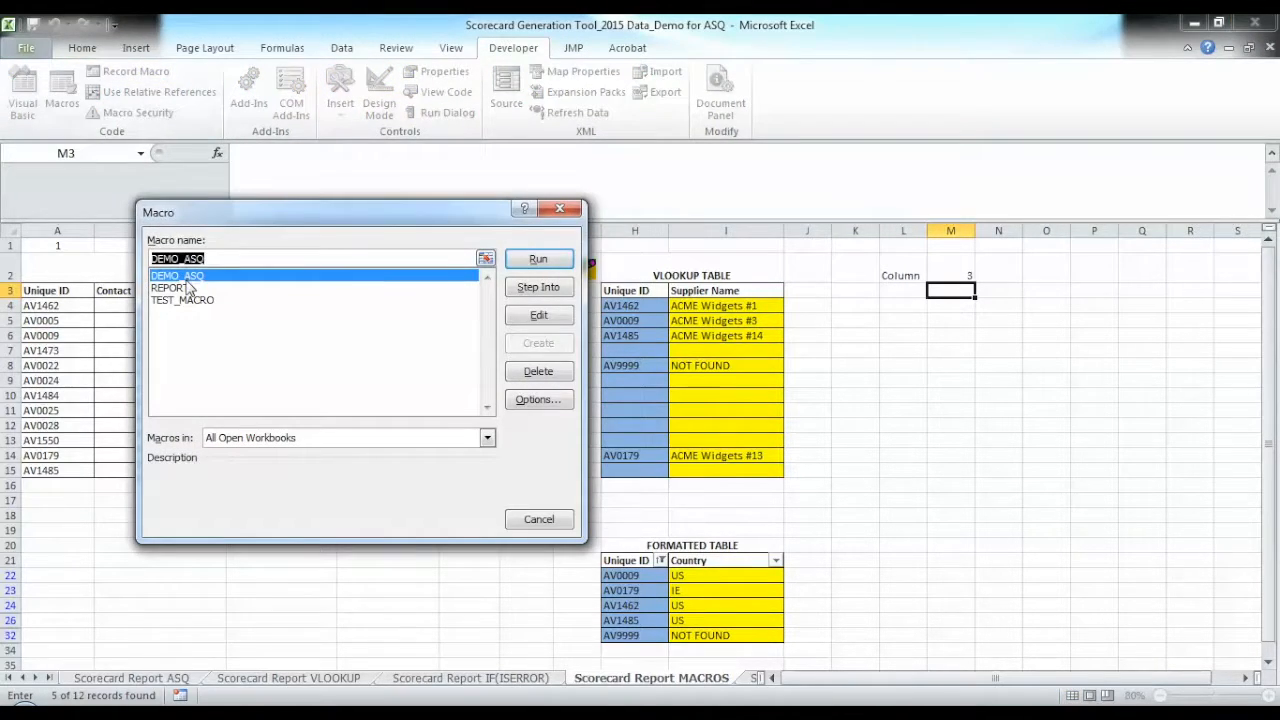
pyautogui.click(524, 262)
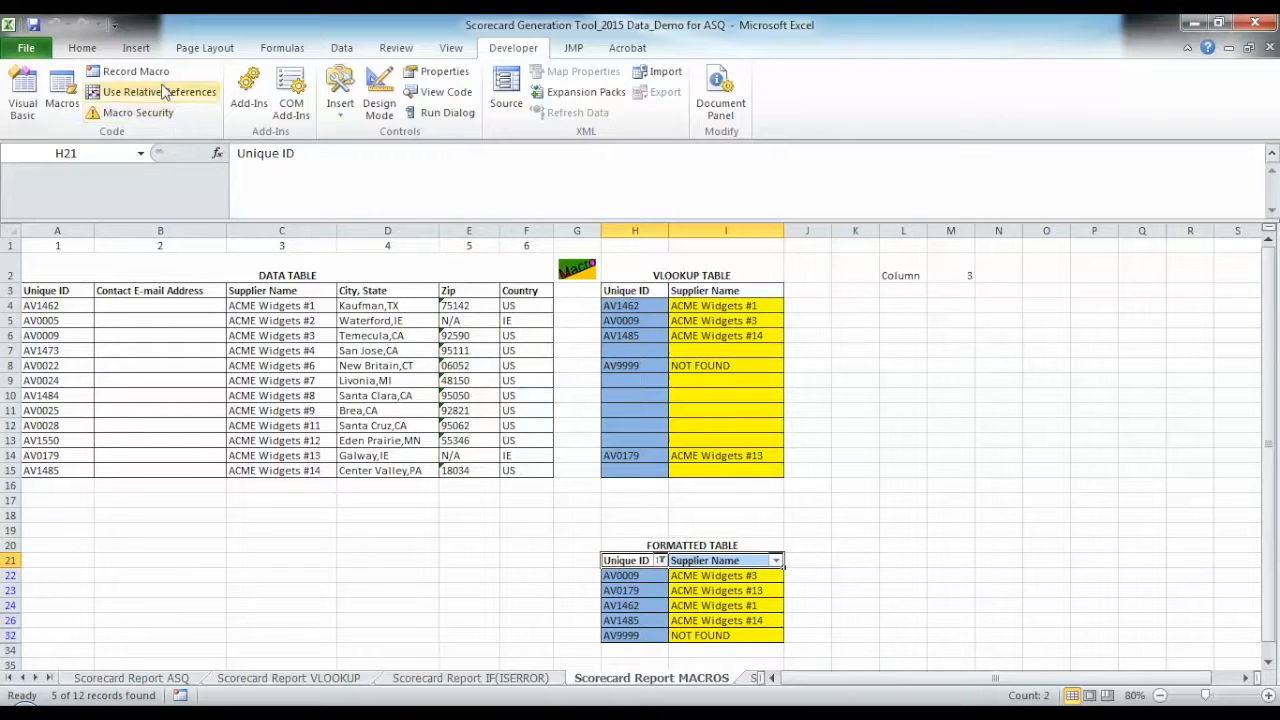
# Insert the laughing face clip art from a "happy face" search and place it below the data table, around E17:F20.
pyautogui.click(136, 47)
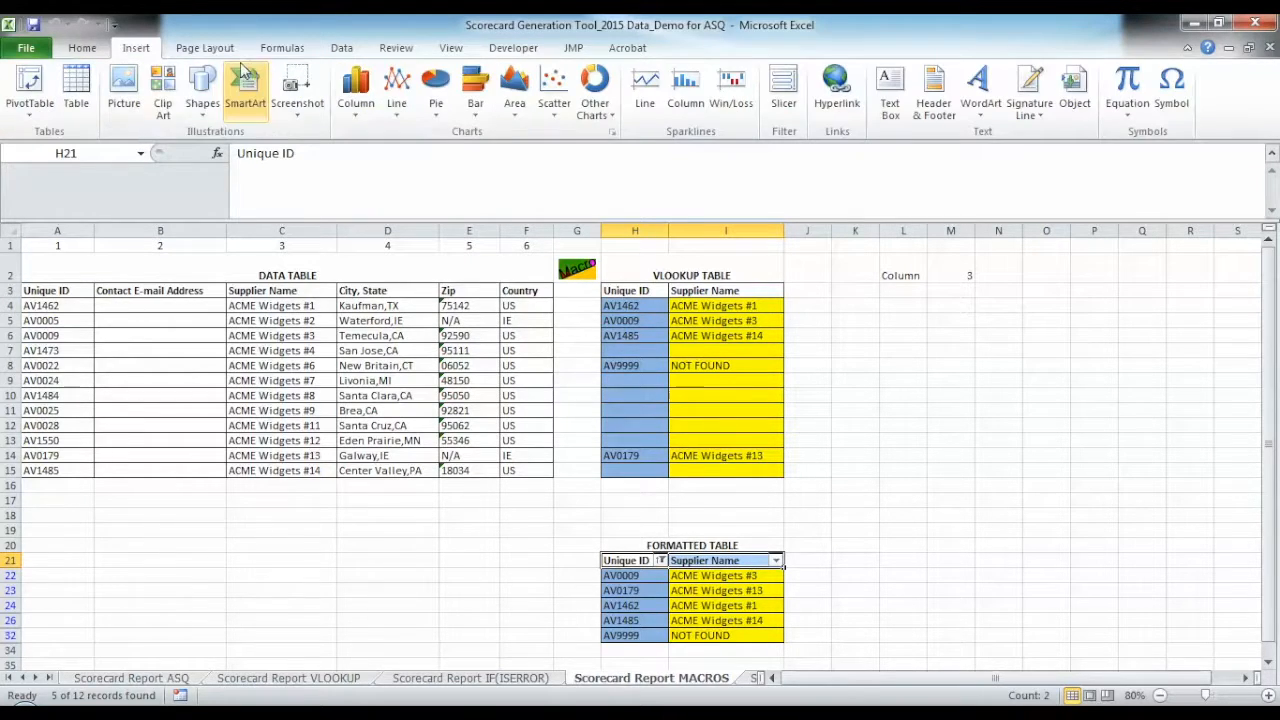
pyautogui.click(163, 95)
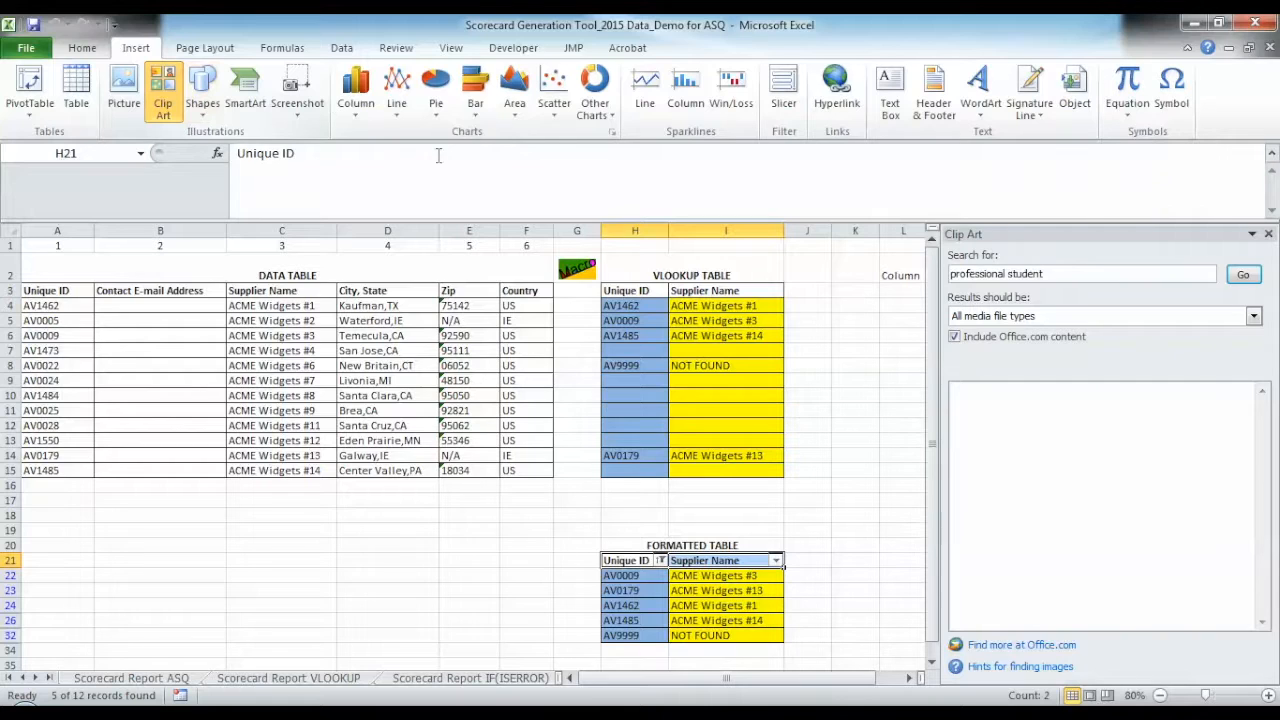
pyautogui.moveTo(1046, 274); pyautogui.dragTo(928, 285)
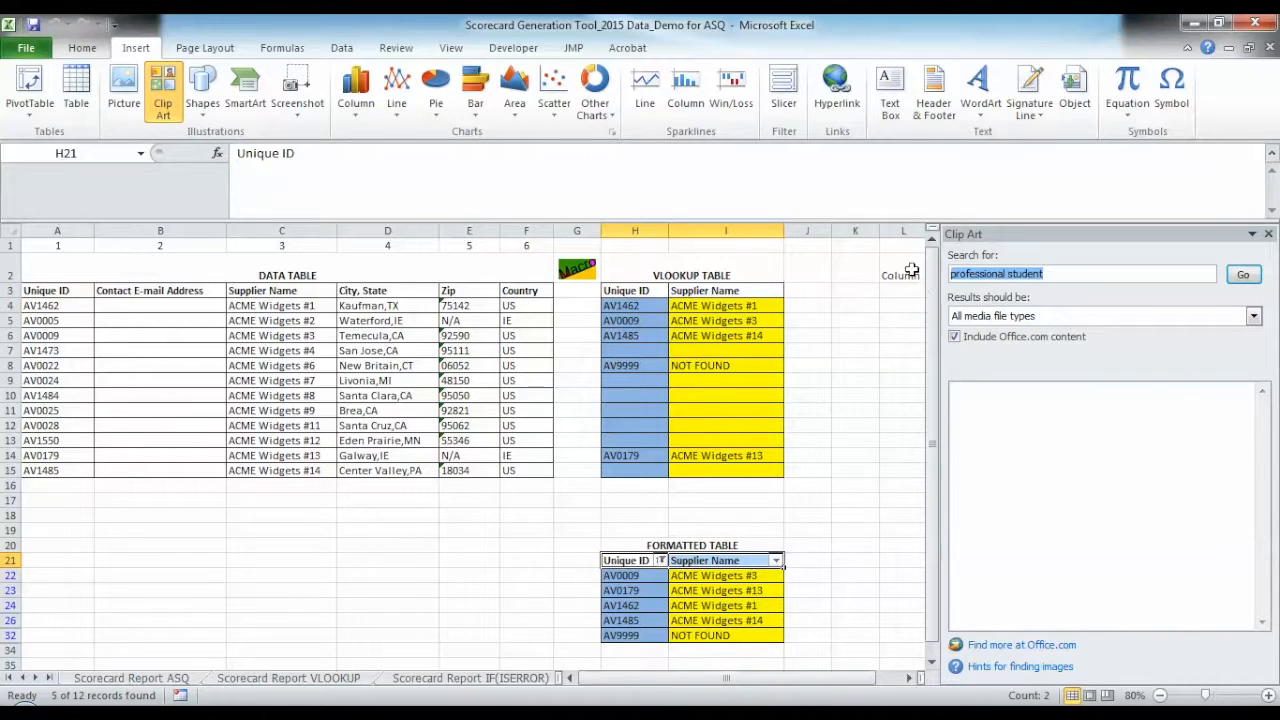
pyautogui.write('happy face')
pyautogui.press('Return')
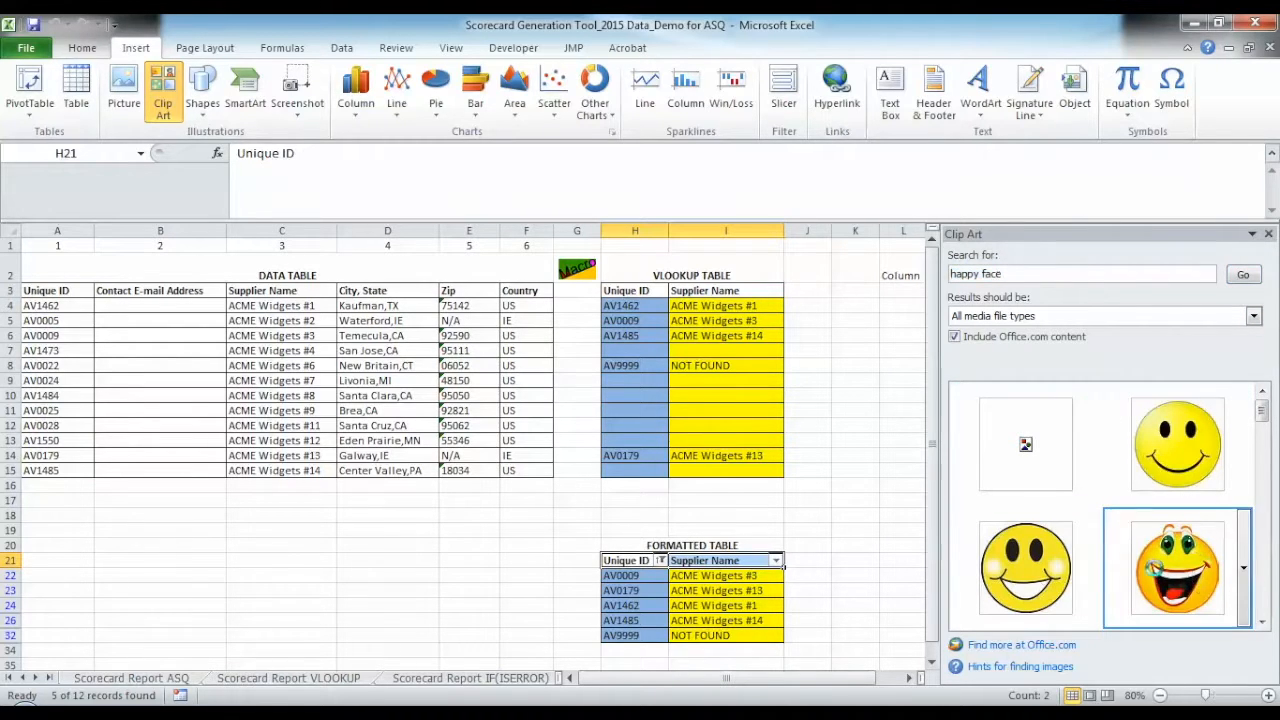
pyautogui.click(1177, 567)
pyautogui.moveTo(750, 572); pyautogui.dragTo(511, 537)
pyautogui.click(567, 508)
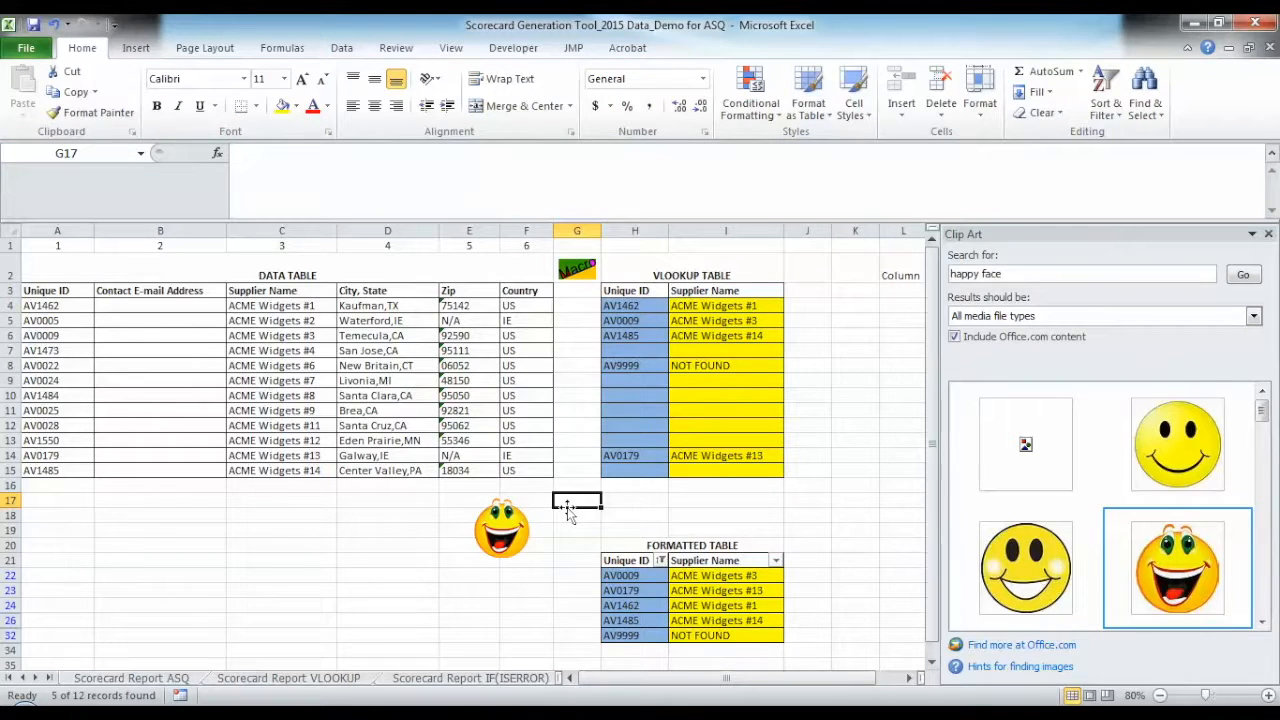
# Assign the DEMO_ASQ macro to the happy face picture and close the Clip Art search.
pyautogui.rightClick(498, 540)
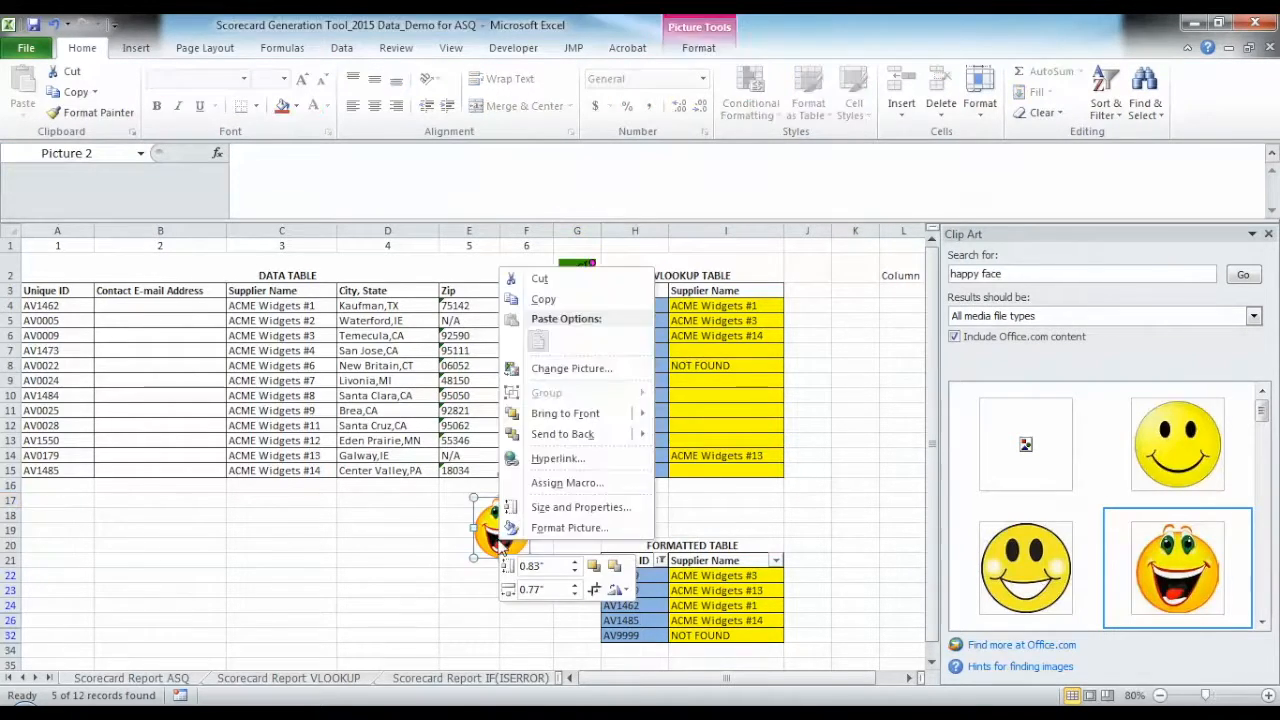
pyautogui.click(542, 488)
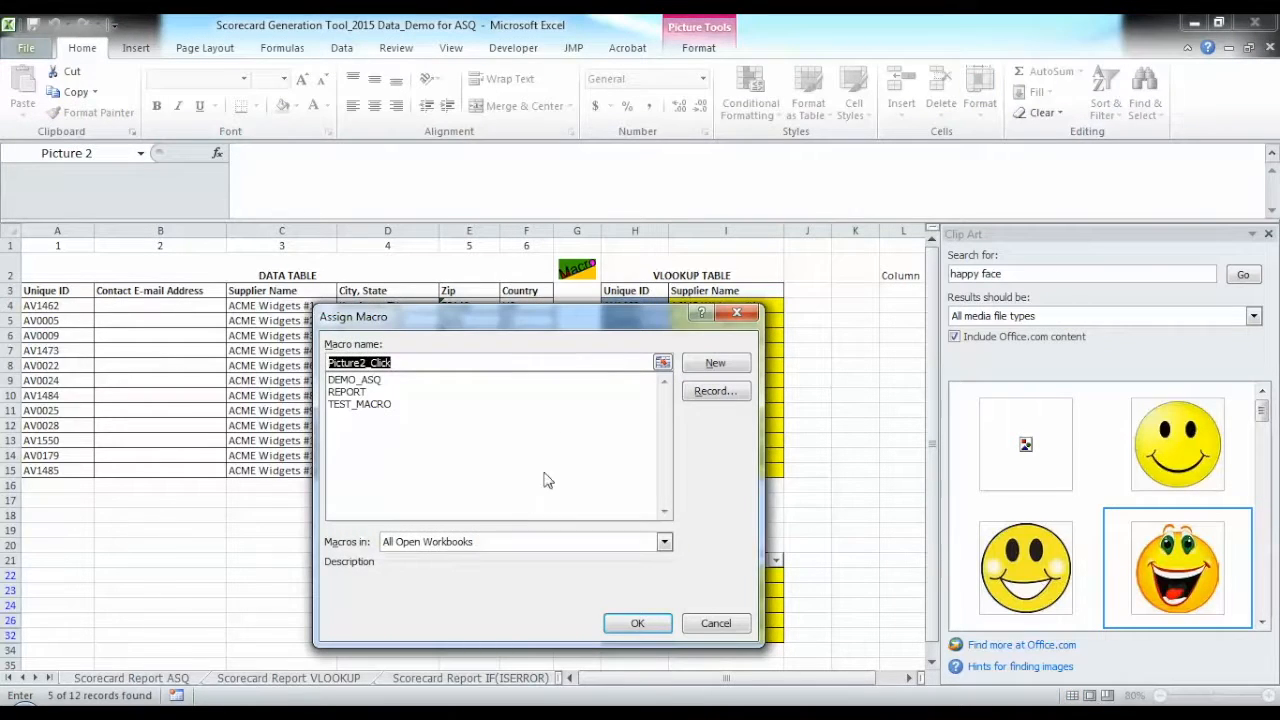
pyautogui.click(362, 383)
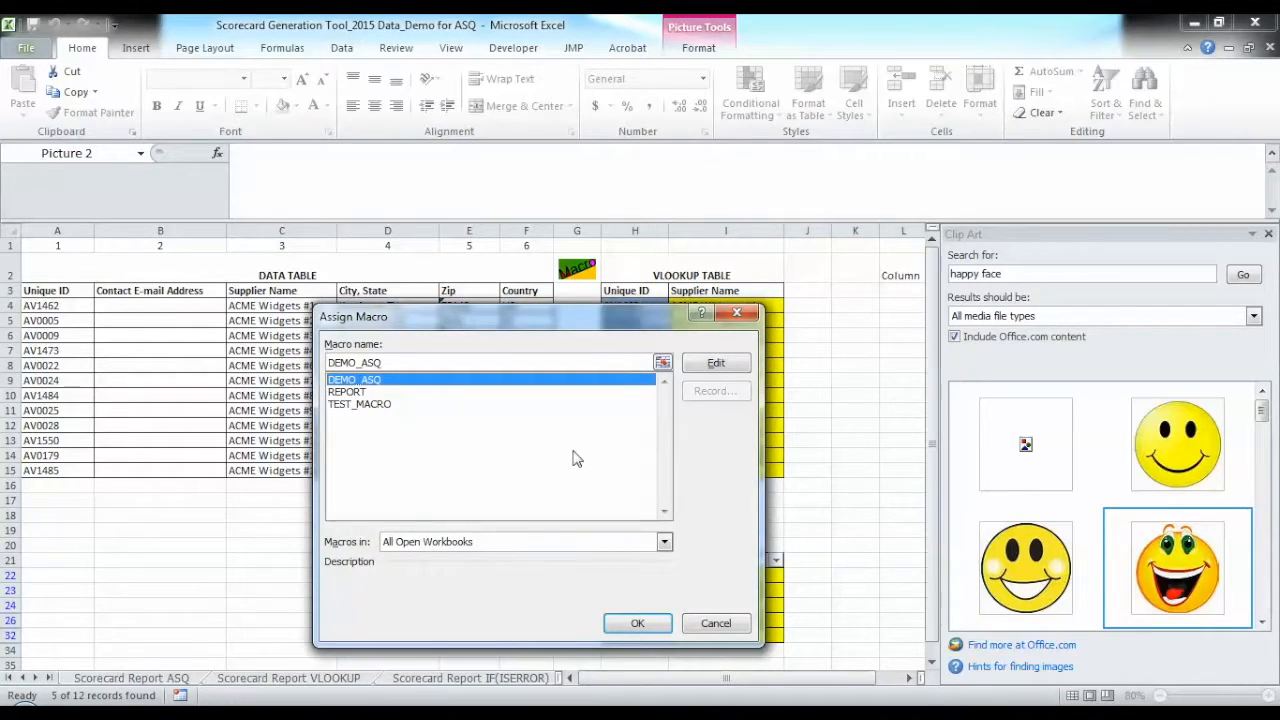
pyautogui.click(638, 622)
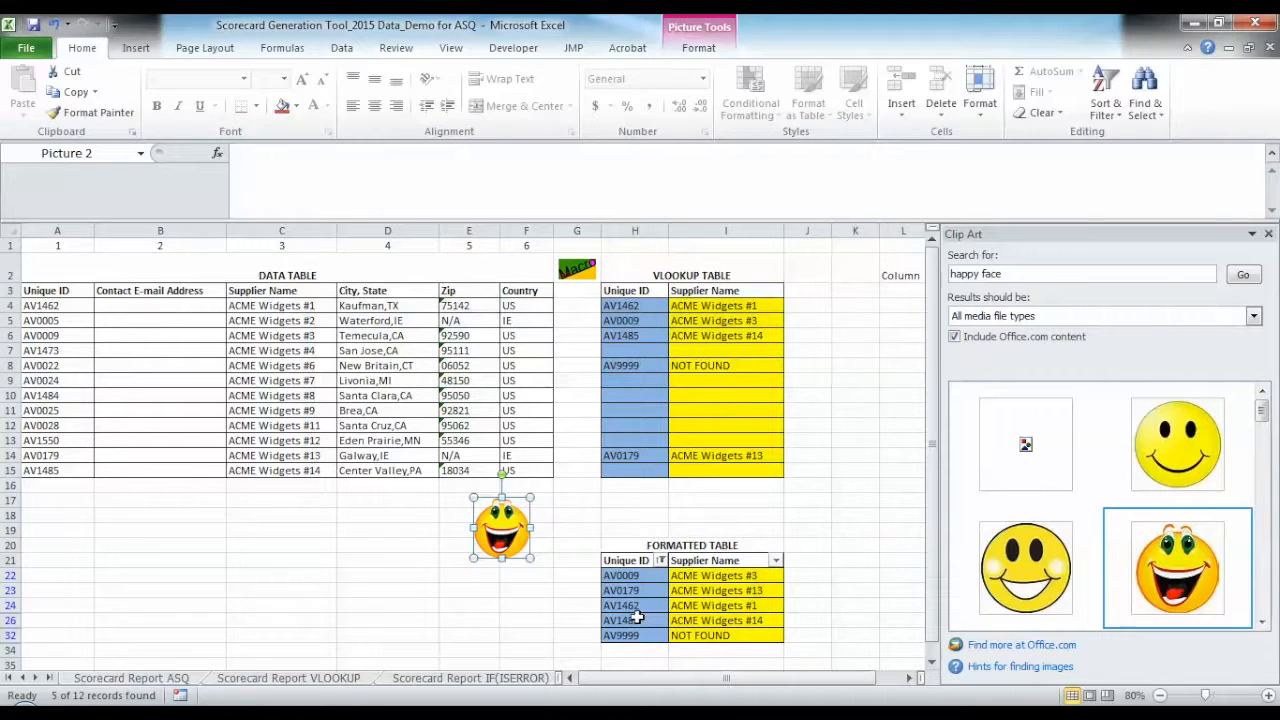
pyautogui.click(520, 608)
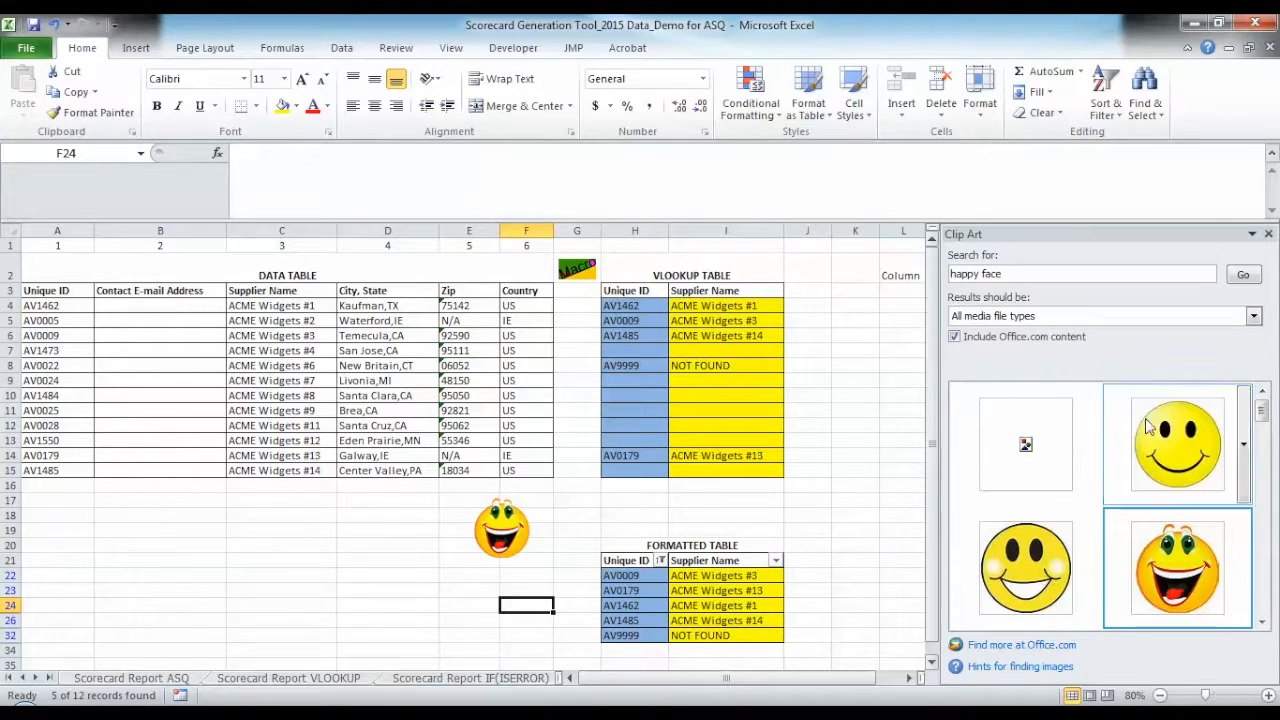
pyautogui.click(1268, 234)
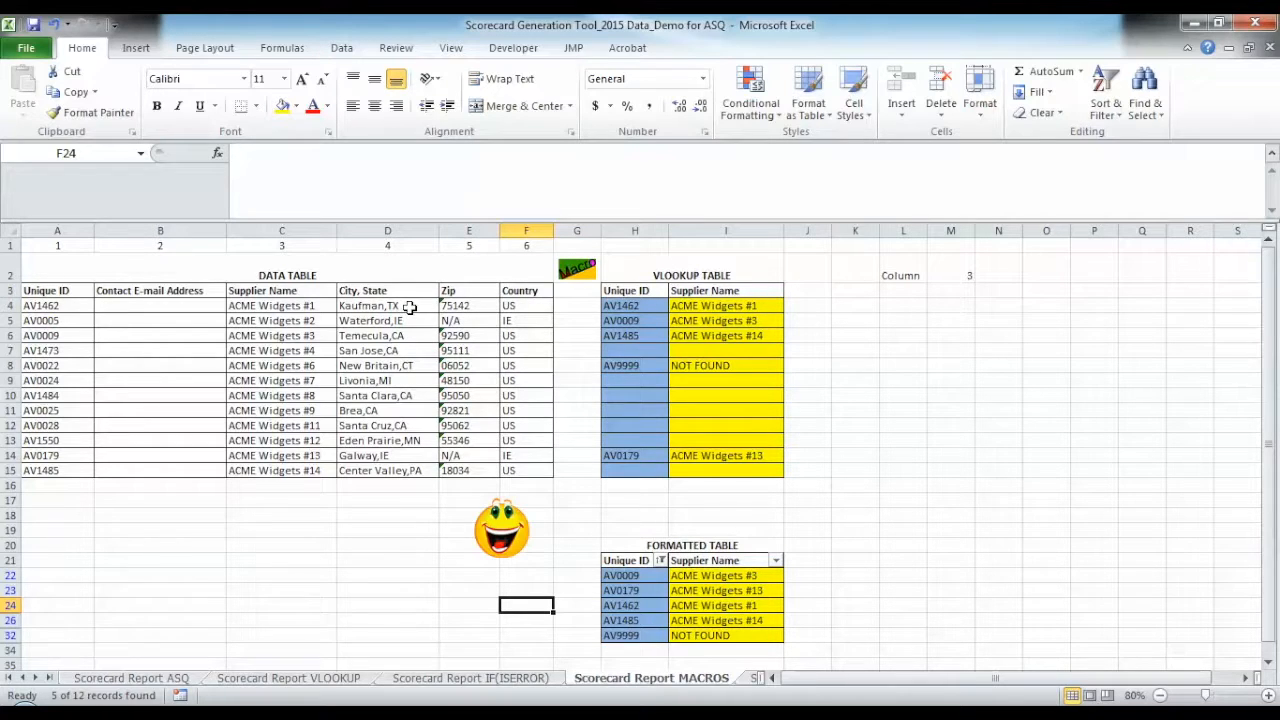
# Set the lookup column number in M2 to 4 and run the macro from the happy face picture.
pyautogui.click(962, 270)
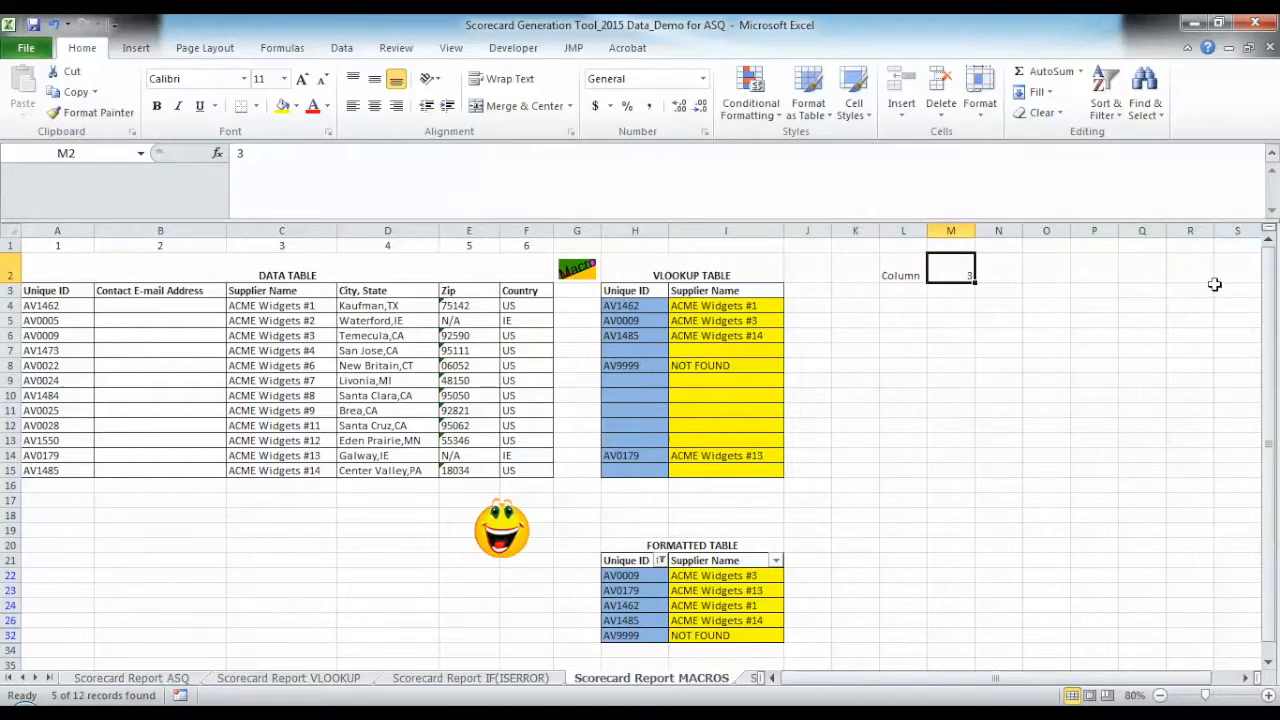
pyautogui.write('4')
pyautogui.press('Return')
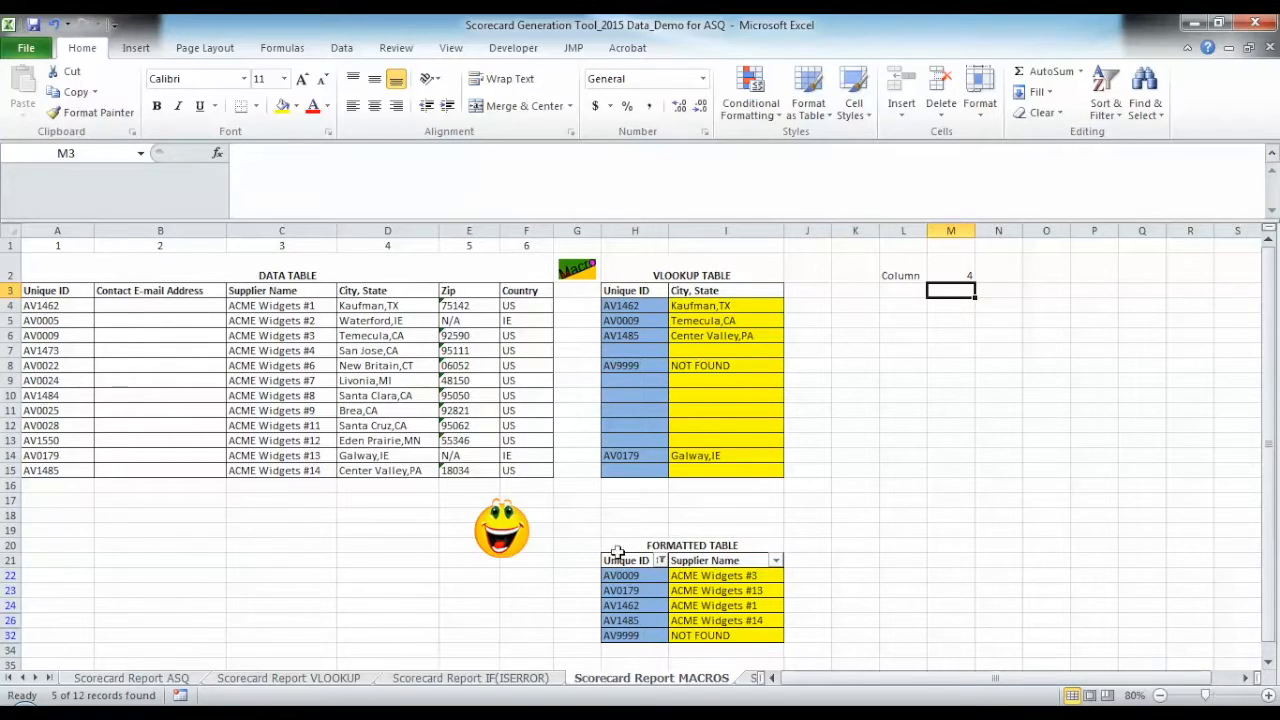
pyautogui.click(505, 535)
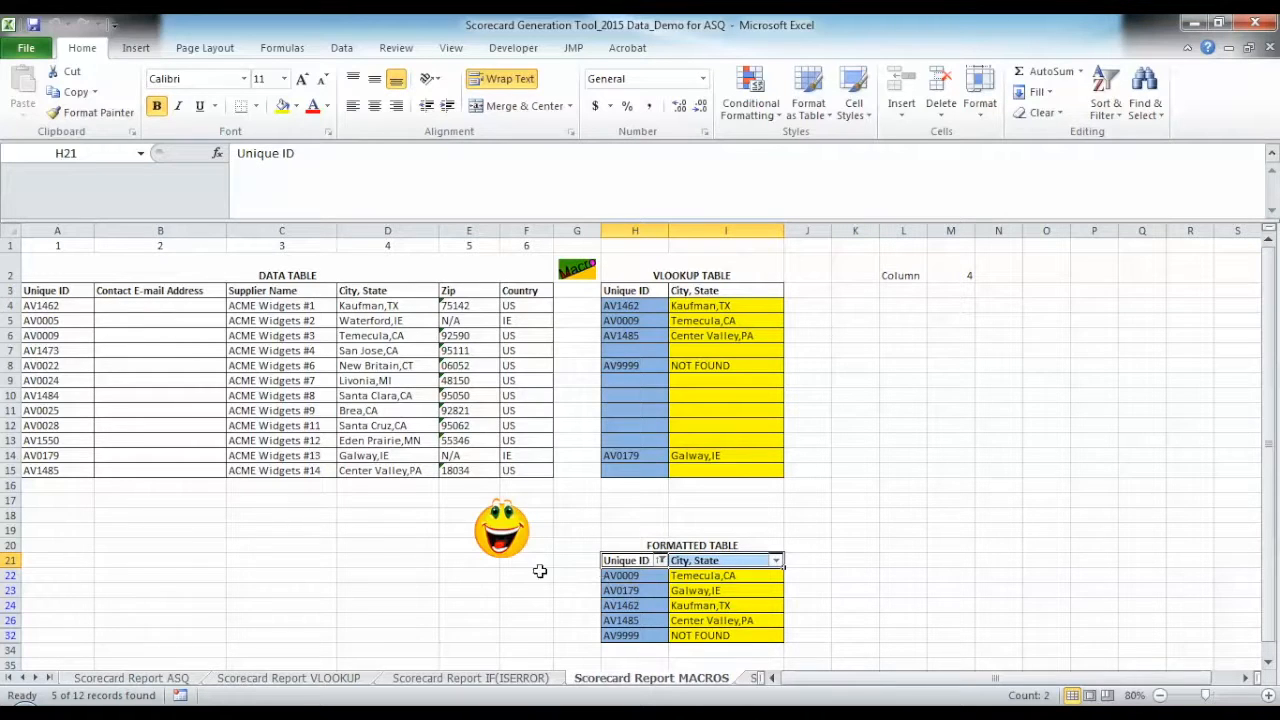
# Change the lookup column number in M2 to 3 and update the formatted table with the happy face picture's macro.
pyautogui.click(946, 272)
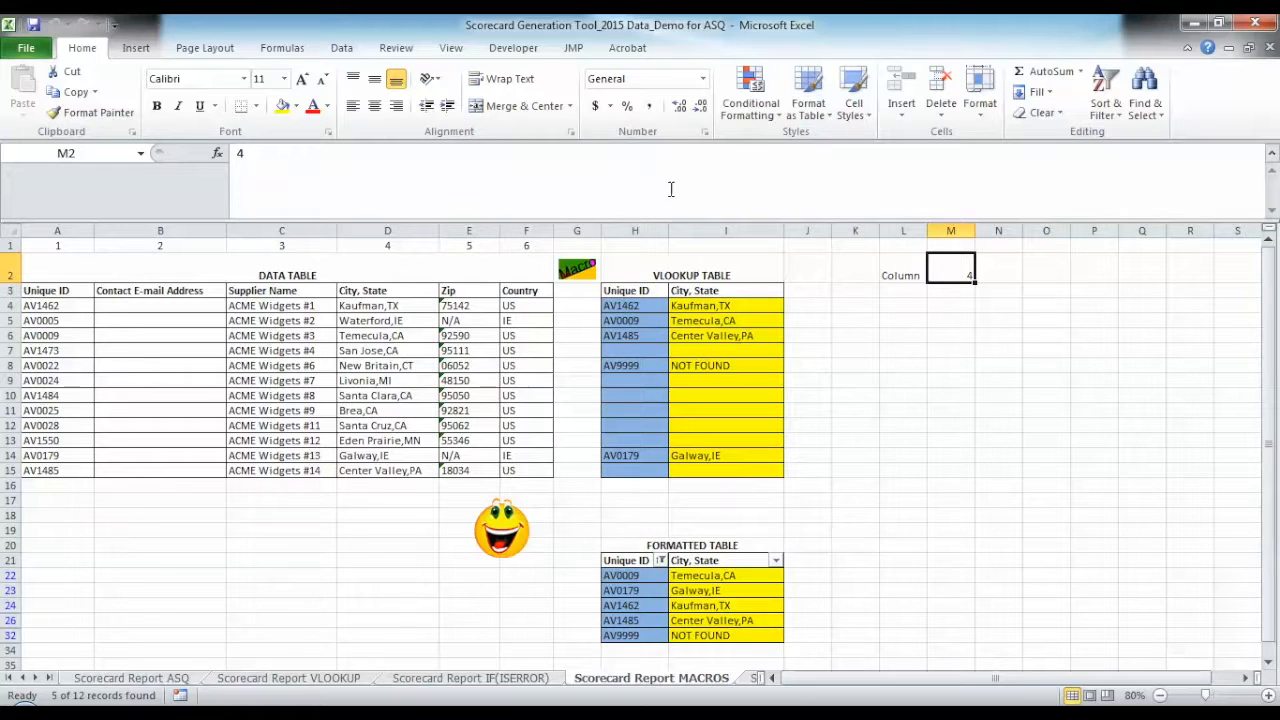
pyautogui.click(513, 48)
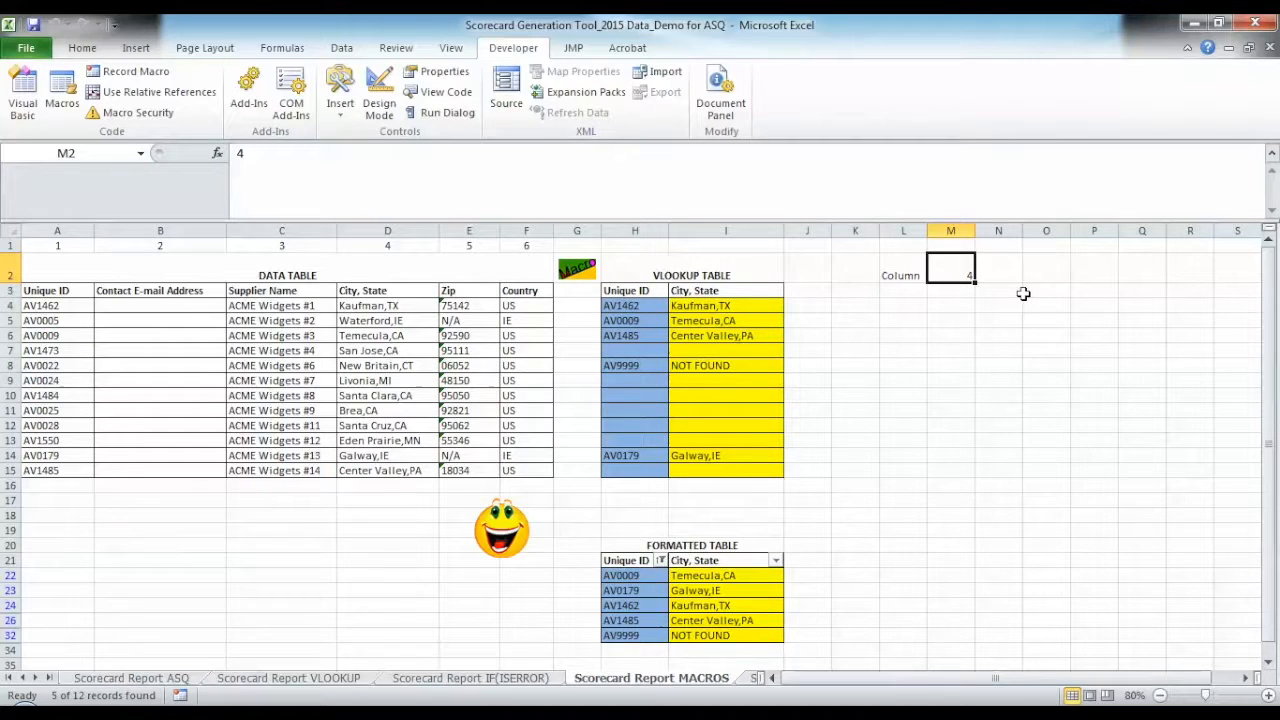
pyautogui.write('3')
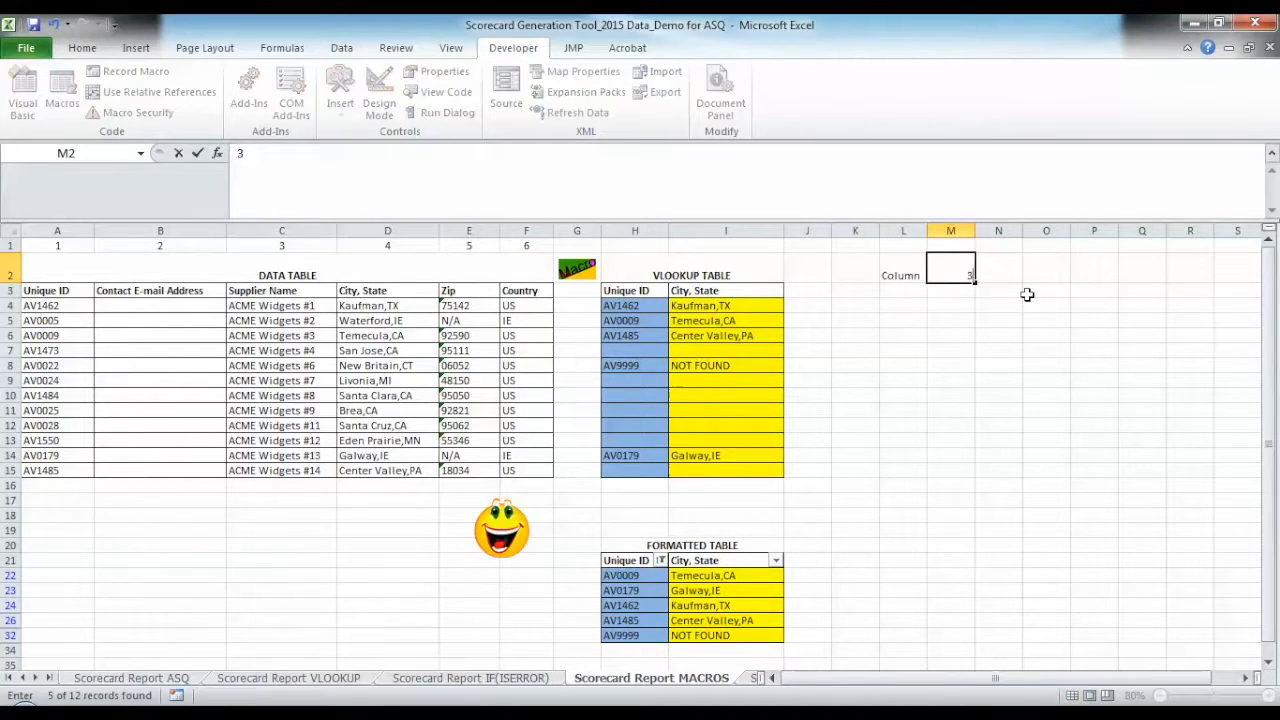
pyautogui.press('Return')
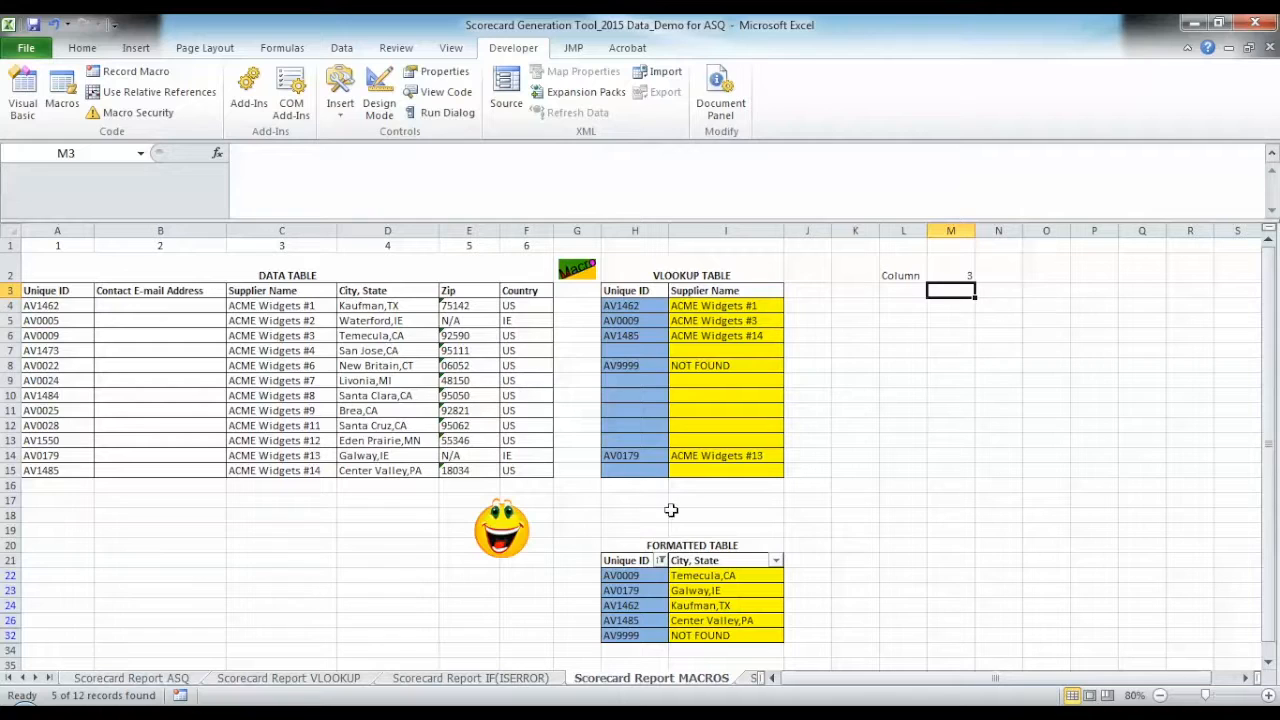
pyautogui.click(515, 537)
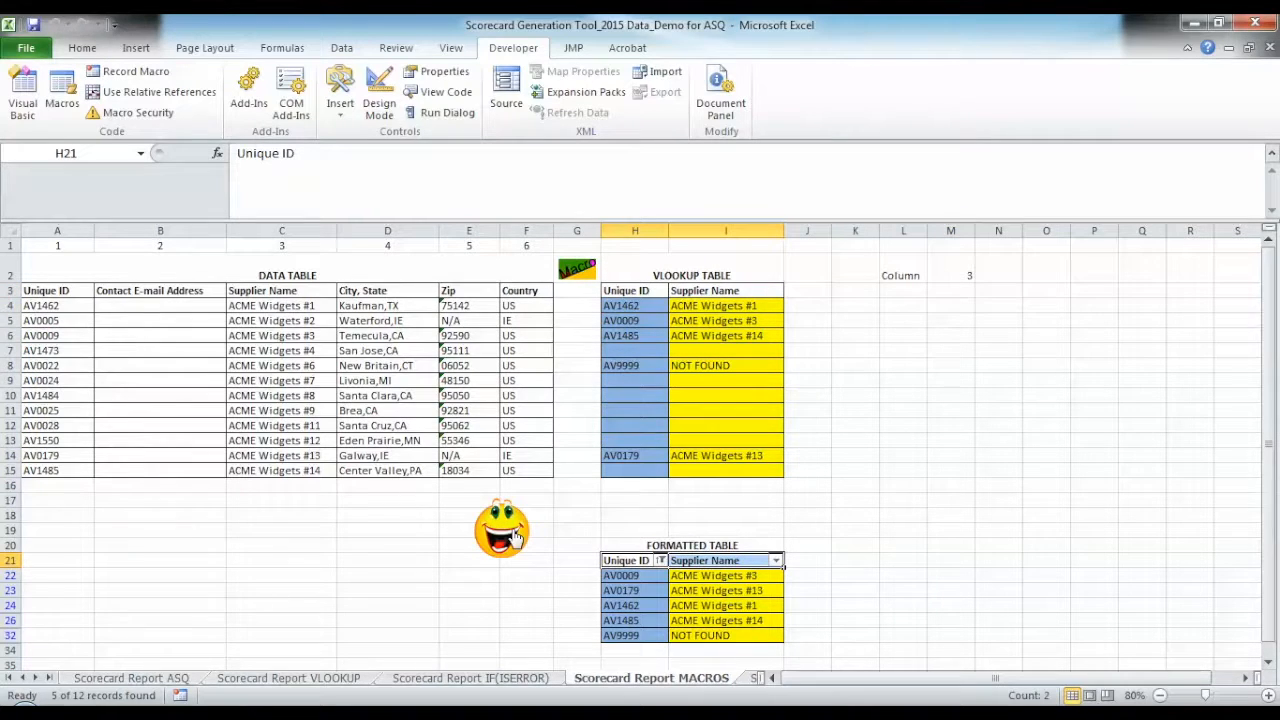